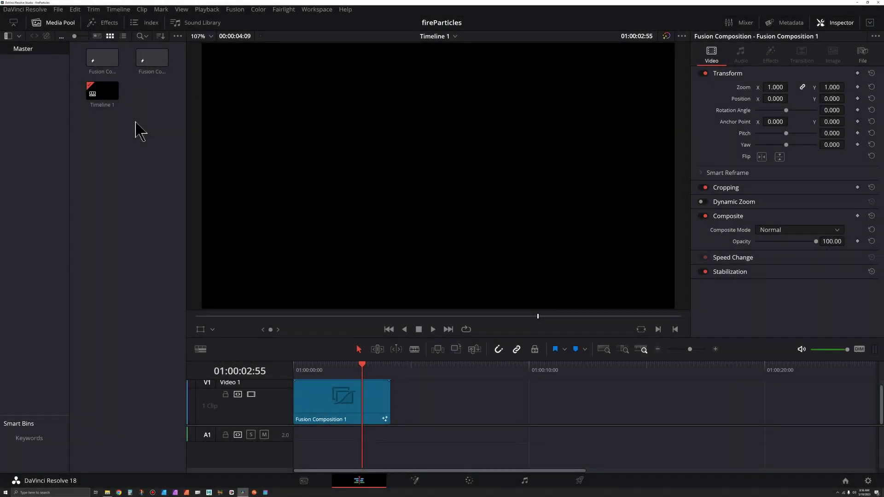
Step: Create a new Fusion Composition clip in the media pool, open it, and reset Timeline 1's playhead
{"action": "left_click", "coordinate": [134, 128]}
{"action": "right_click", "coordinate": [136, 122]}
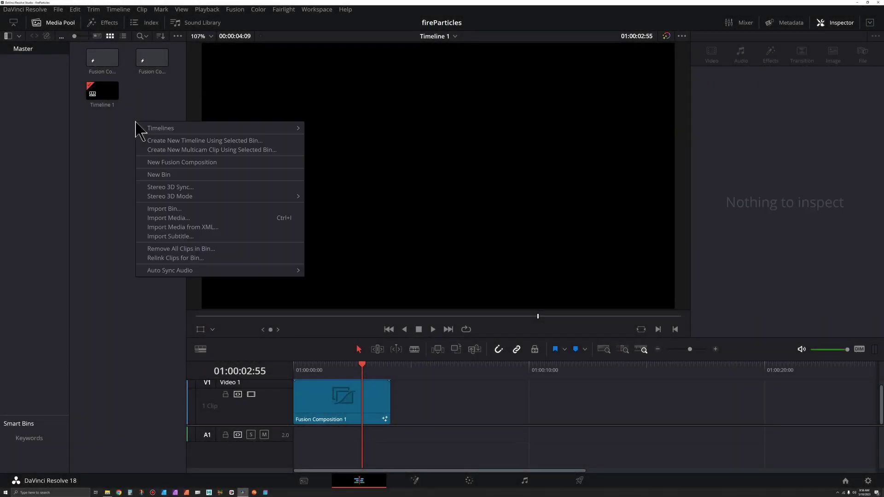
{"action": "left_click", "coordinate": [179, 162]}
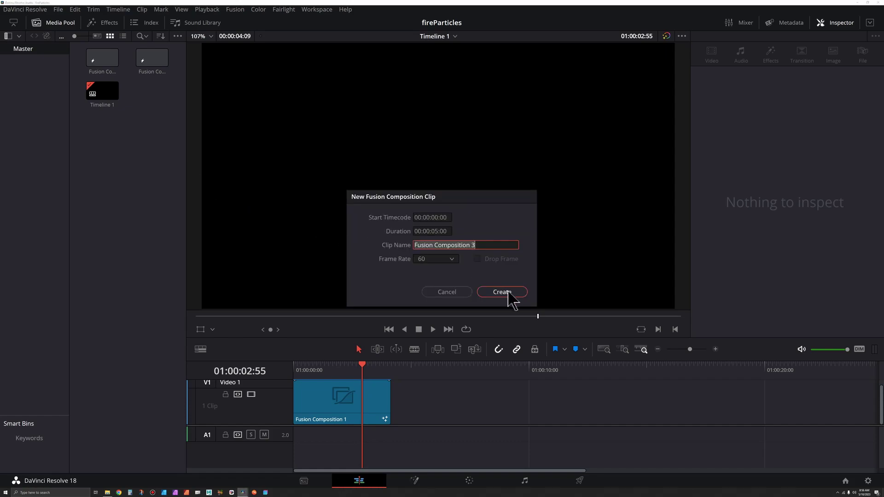
{"action": "left_click", "coordinate": [508, 293]}
{"action": "double_click", "coordinate": [104, 95]}
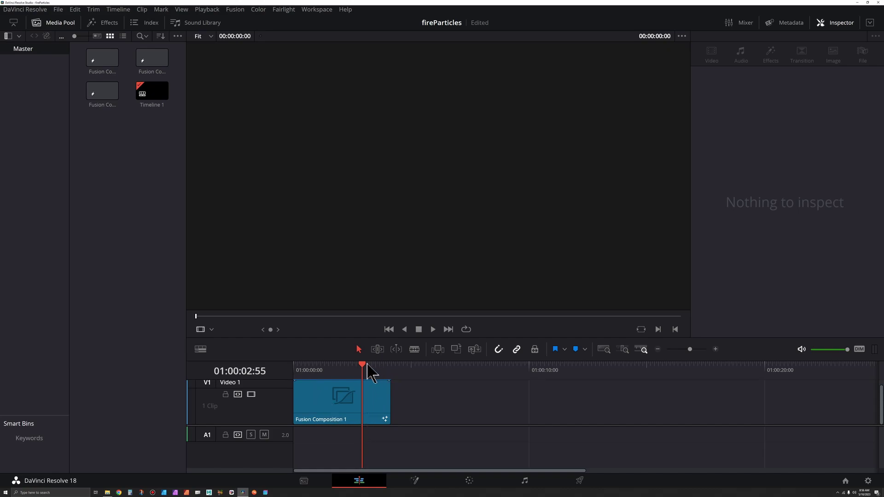
{"action": "left_click_drag", "start_coordinate": [368, 366], "coordinate": [349, 367]}
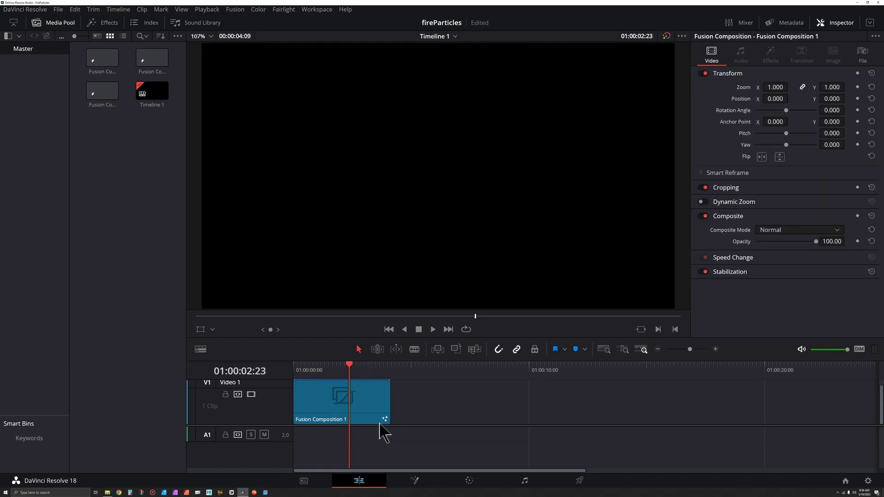
Step: On the Fusion page, add pEmitter and pRender nodes to the node graph
{"action": "left_click", "coordinate": [416, 481]}
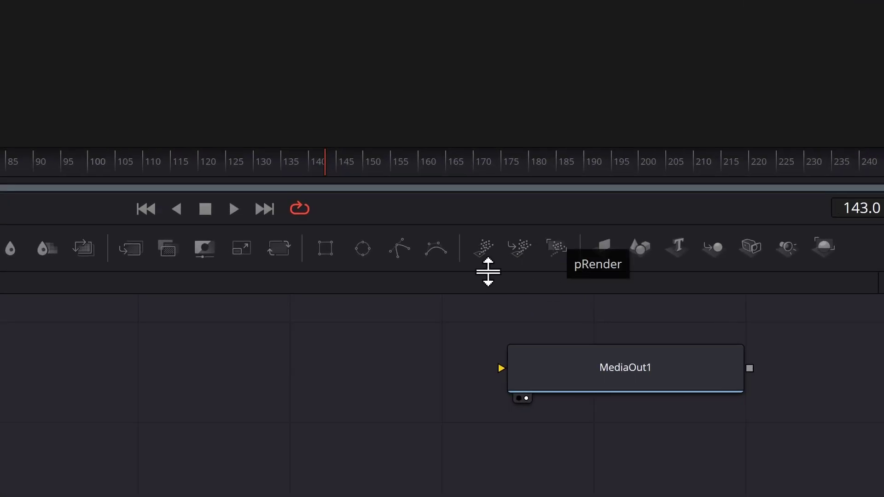
{"action": "left_click_drag", "start_coordinate": [486, 250], "coordinate": [0, 422]}
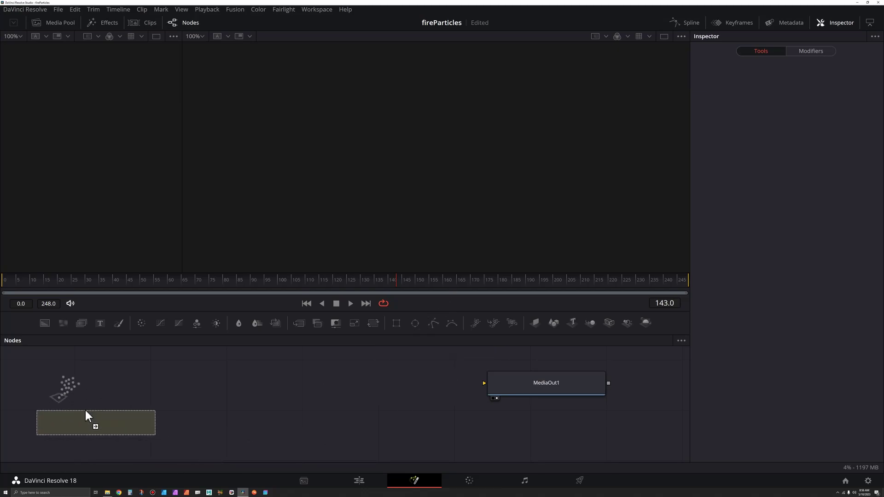
{"action": "left_click_drag", "start_coordinate": [85, 411], "coordinate": [81, 385]}
{"action": "left_click_drag", "start_coordinate": [496, 340], "coordinate": [242, 400]}
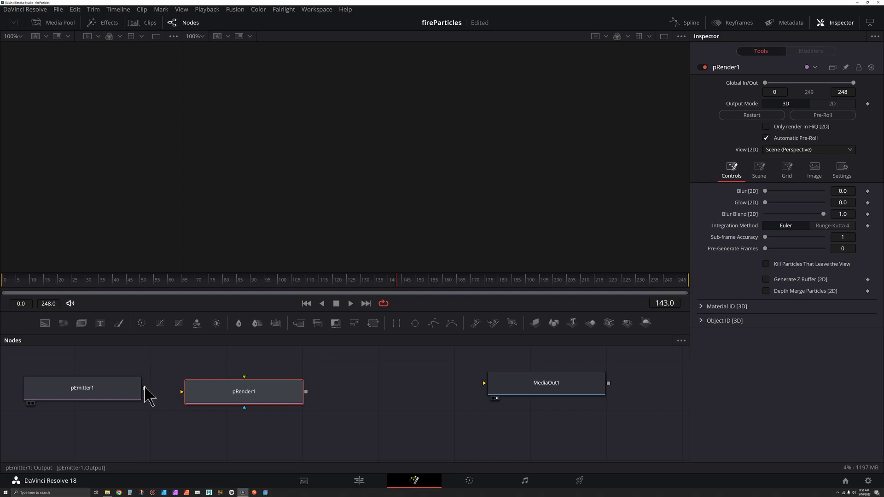
Step: Wire pEmitter1 into pRender1 and line the chain up with MediaOut1
{"action": "left_click_drag", "start_coordinate": [145, 389], "coordinate": [612, 390]}
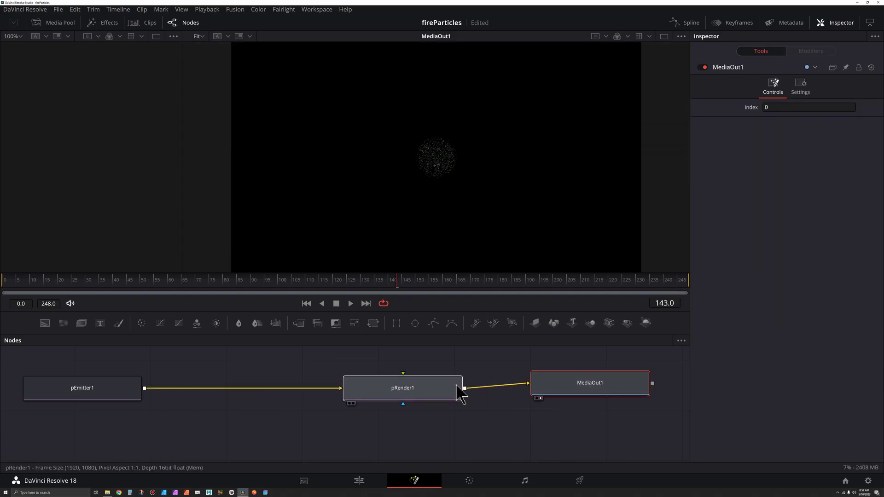
{"action": "left_click_drag", "start_coordinate": [459, 394], "coordinate": [510, 386]}
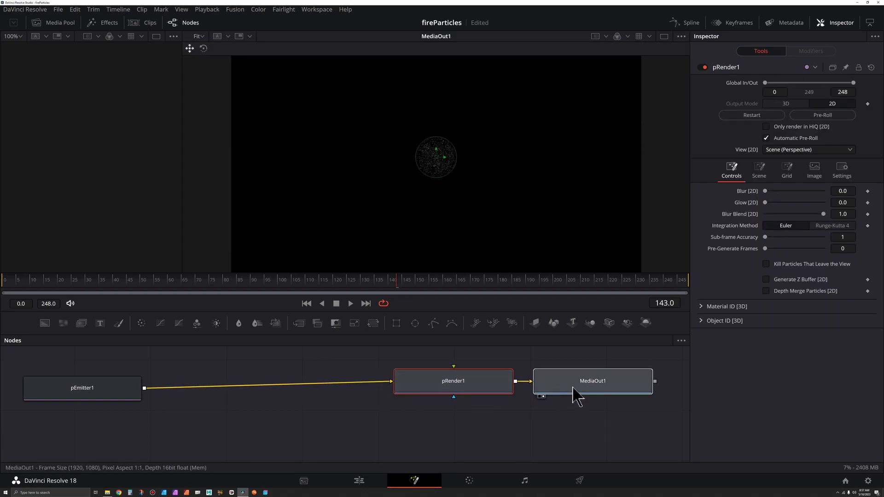
{"action": "mouse_move", "coordinate": [573, 388]}
{"action": "left_mouse_down"}
{"action": "mouse_move", "coordinate": [557, 395]}
{"action": "mouse_move", "coordinate": [560, 383]}
{"action": "left_mouse_up"}
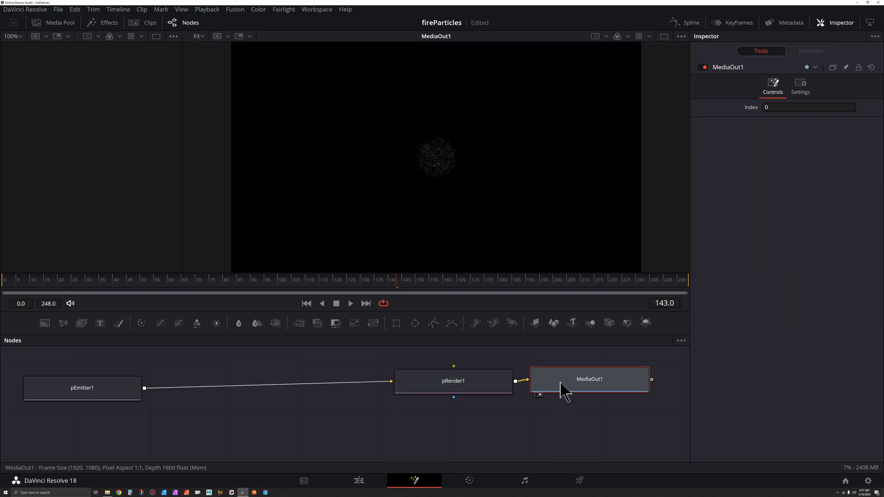
{"action": "left_click_drag", "start_coordinate": [578, 383], "coordinate": [589, 386]}
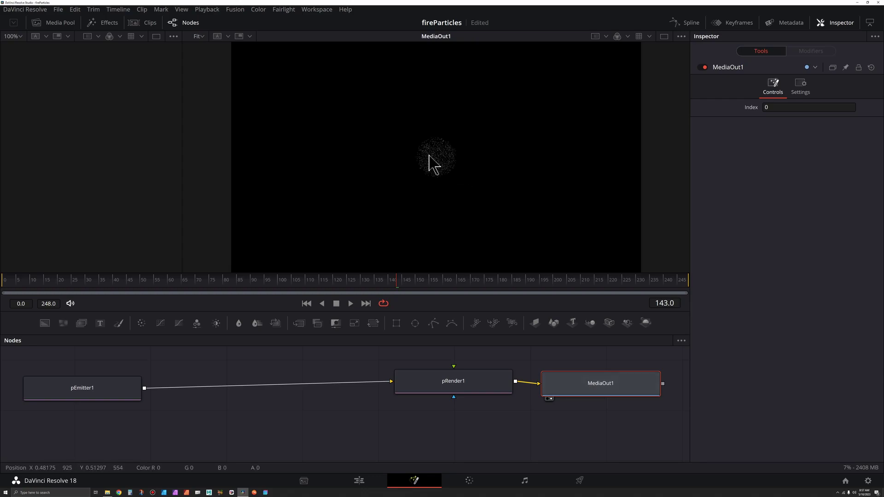
Step: Set pEmitter1's region to a Rectangle, Width 1.0, Height 0.181, moved down to Y Offset -0.186
{"action": "left_click", "coordinate": [95, 390]}
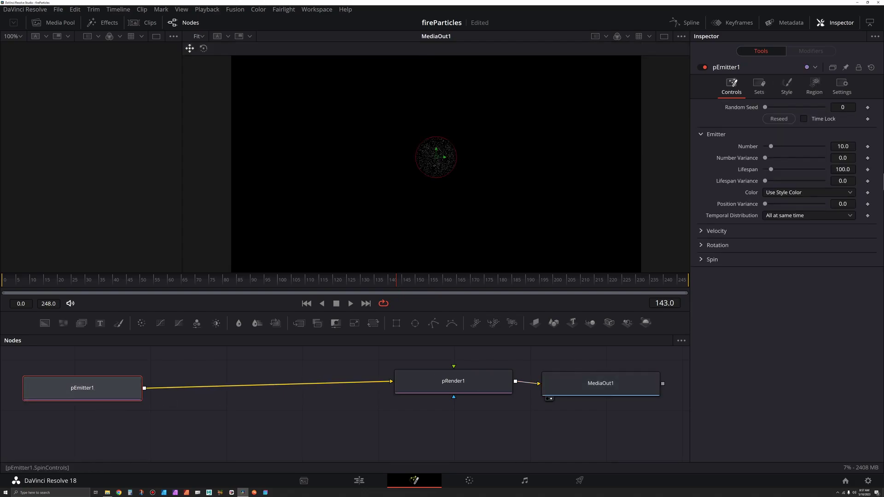
{"action": "left_click", "coordinate": [815, 90]}
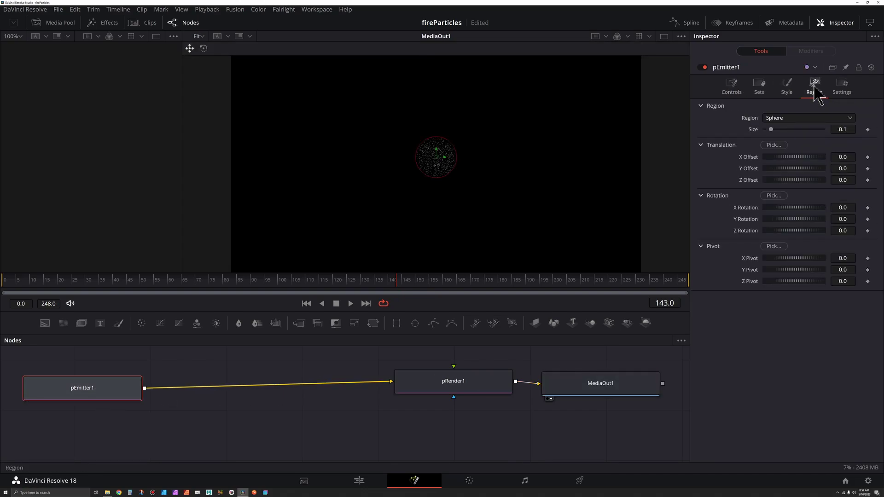
{"action": "left_click", "coordinate": [809, 119]}
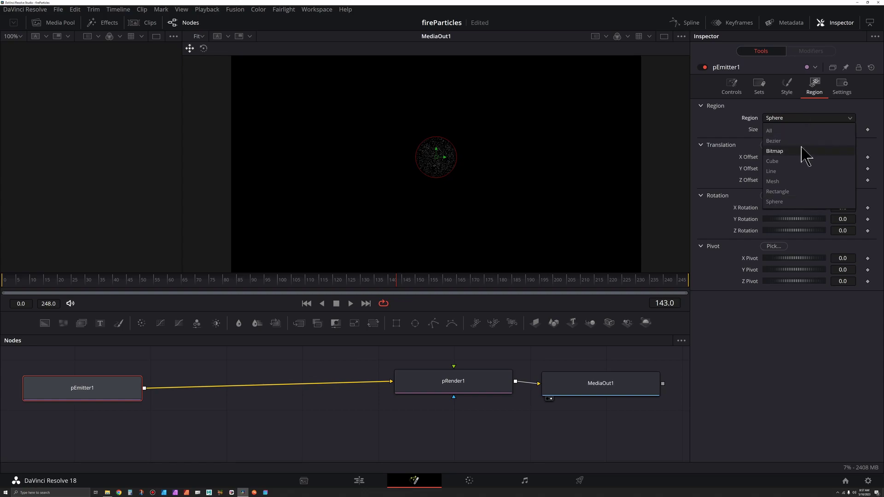
{"action": "left_click", "coordinate": [799, 191]}
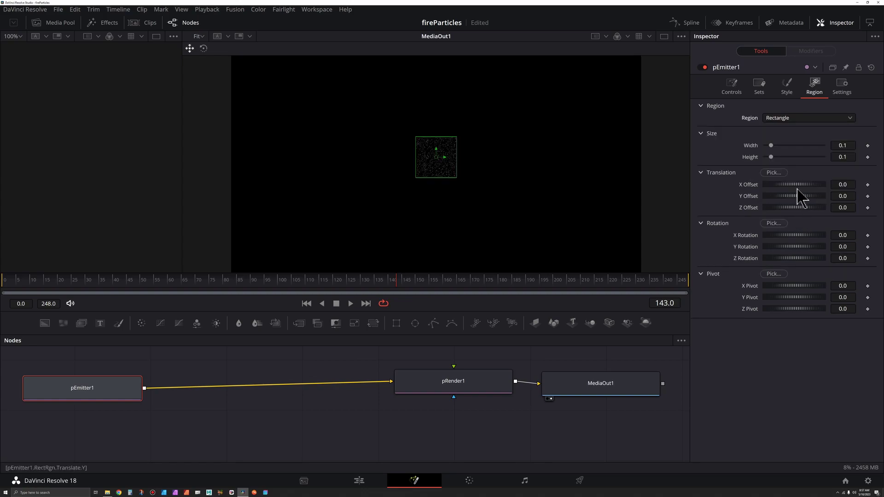
{"action": "left_click_drag", "start_coordinate": [773, 147], "coordinate": [827, 147]}
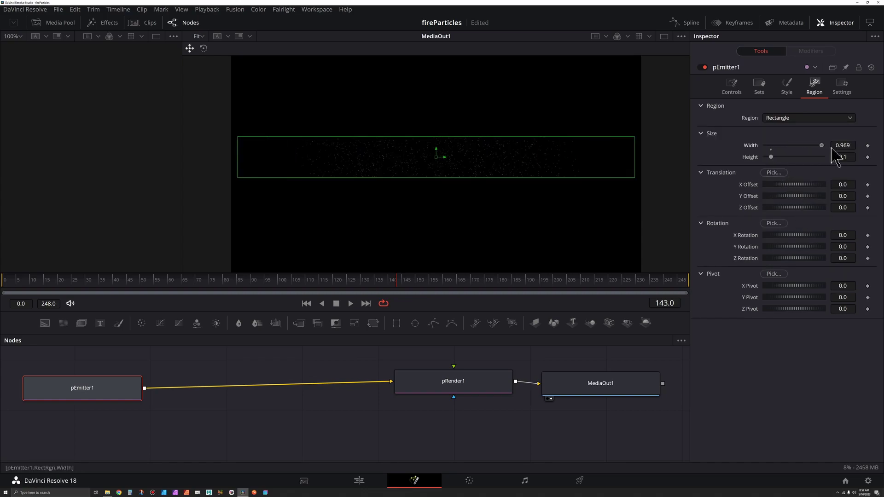
{"action": "left_click_drag", "start_coordinate": [772, 157], "coordinate": [777, 158]}
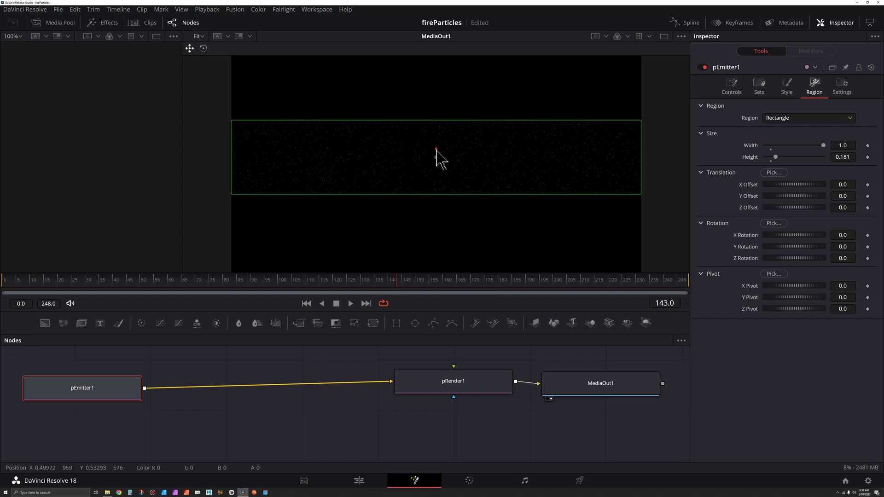
{"action": "left_click_drag", "start_coordinate": [436, 150], "coordinate": [453, 199]}
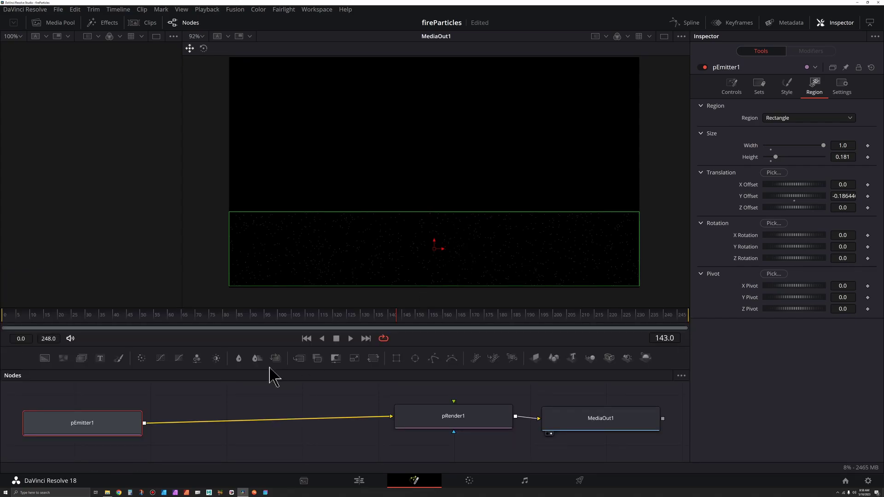
Step: Nudge the pEmitter1 node and bring up the particle style choices
{"action": "left_click_drag", "start_coordinate": [87, 427], "coordinate": [88, 426]}
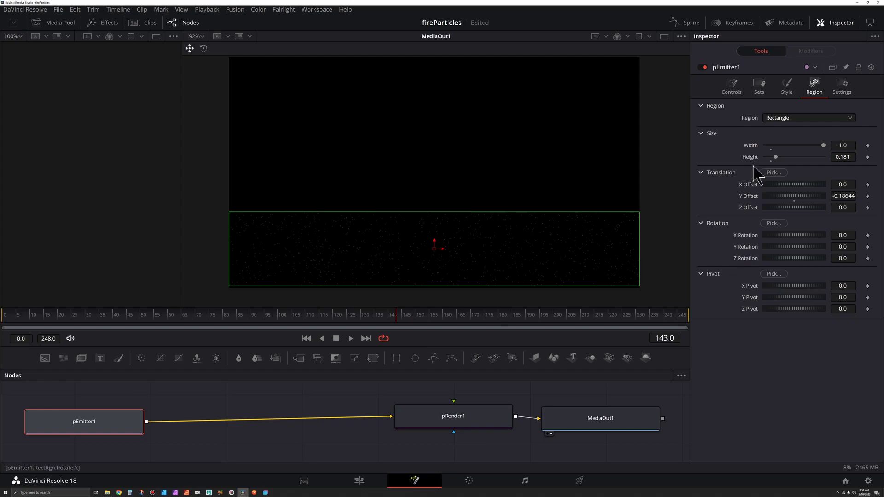
{"action": "left_click", "coordinate": [786, 86]}
{"action": "left_click", "coordinate": [786, 119]}
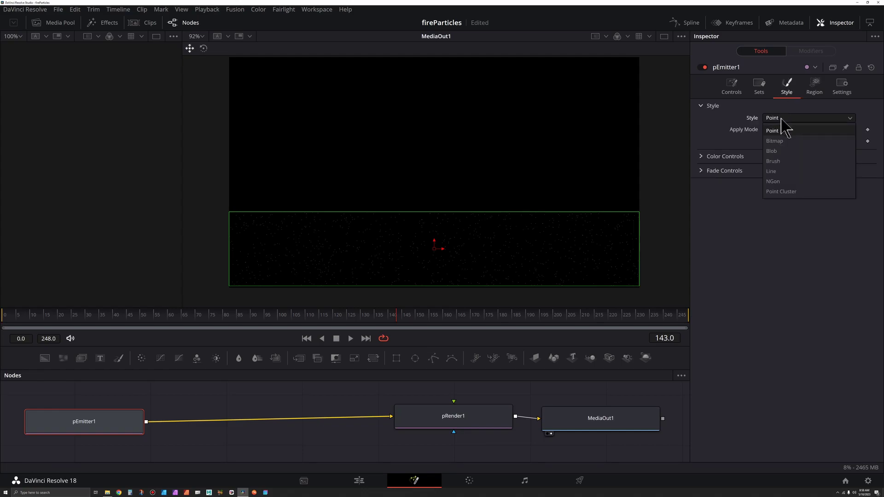
Step: Make the particles Blob style with Size 2
{"action": "left_click", "coordinate": [786, 152]}
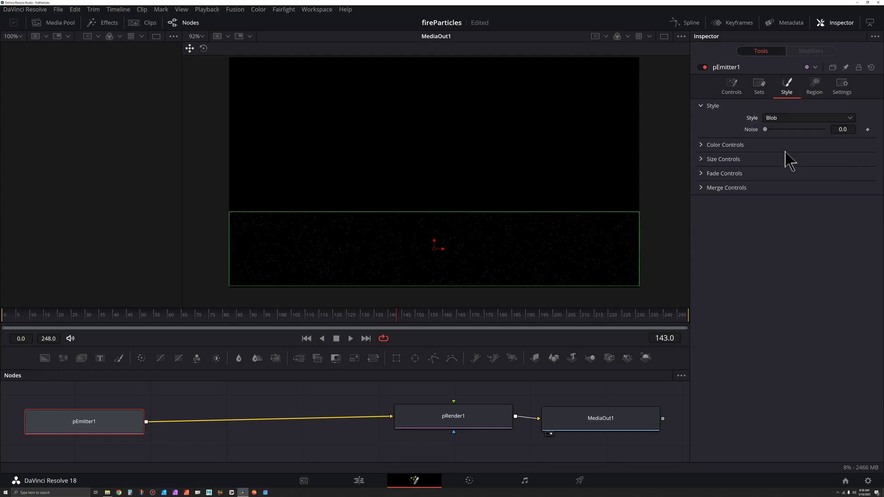
{"action": "left_click", "coordinate": [700, 160]}
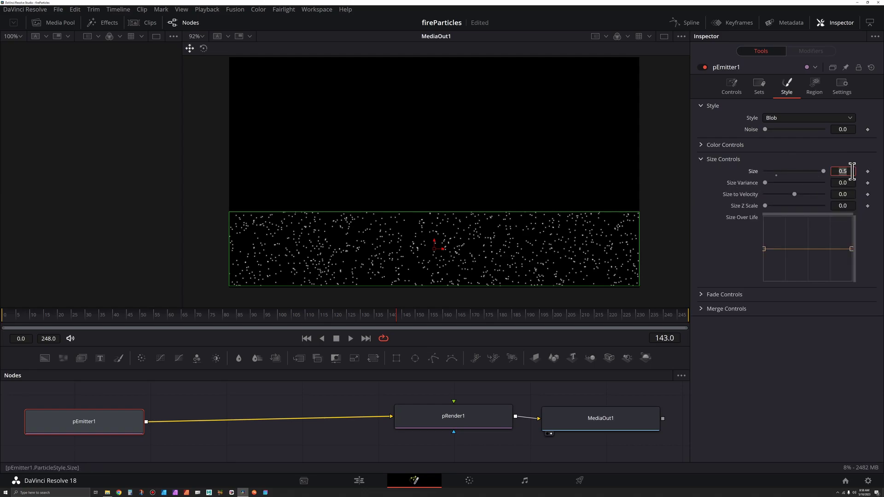
{"action": "key", "text": "Tab"}
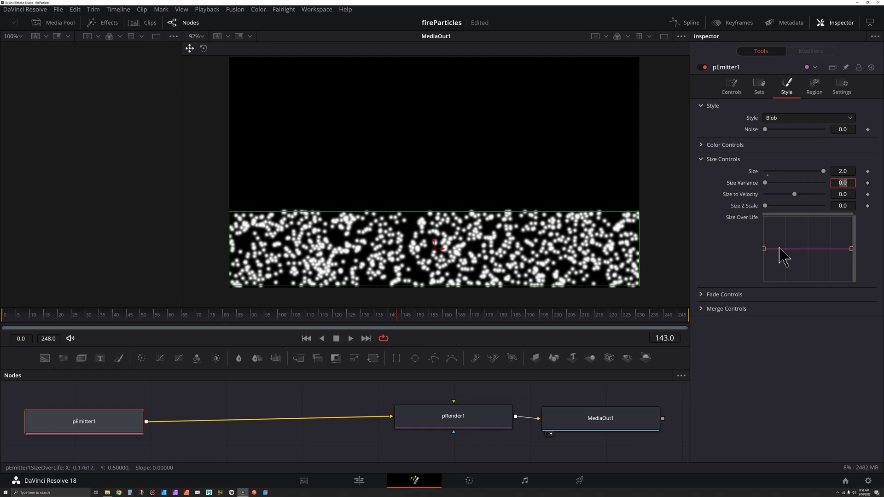
Step: Shape the Size Over Life curve with a raised peak, zero start and end, smoothed
{"action": "left_click_drag", "start_coordinate": [779, 249], "coordinate": [779, 242]}
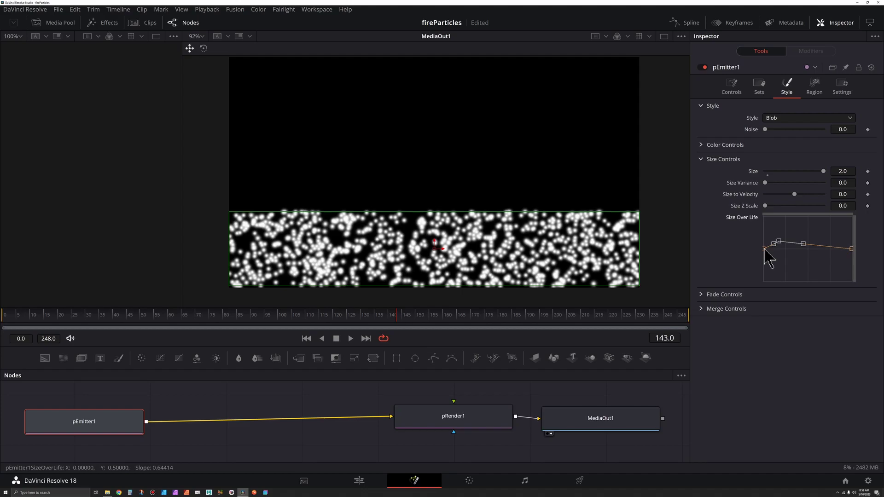
{"action": "left_click_drag", "start_coordinate": [764, 249], "coordinate": [762, 299]}
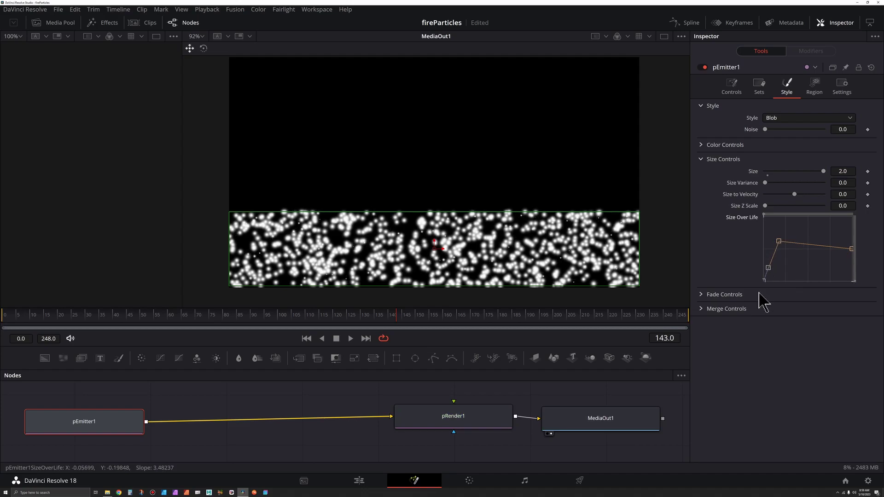
{"action": "left_click_drag", "start_coordinate": [853, 251], "coordinate": [848, 300]}
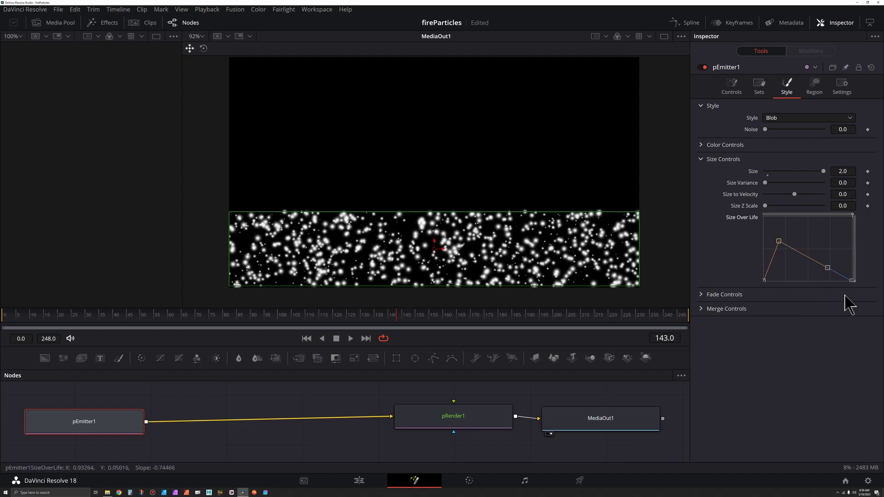
{"action": "left_click", "coordinate": [827, 268]}
{"action": "left_click", "coordinate": [773, 255]}
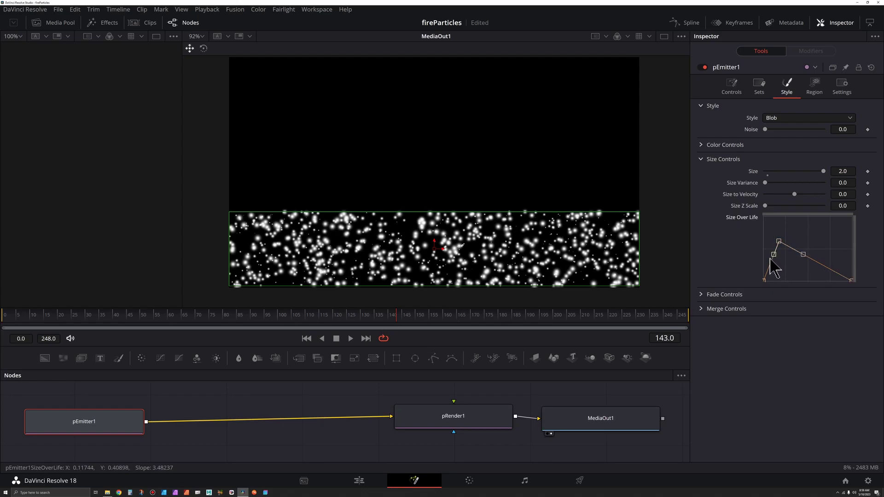
{"action": "key", "text": "f"}
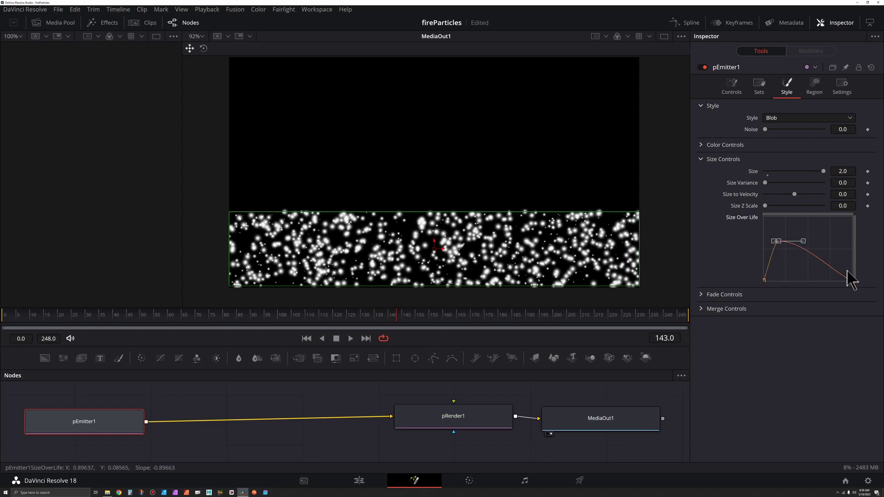
Step: Refine the size curve by easing the tail and steepening the rise to the early peak
{"action": "left_click", "coordinate": [828, 268]}
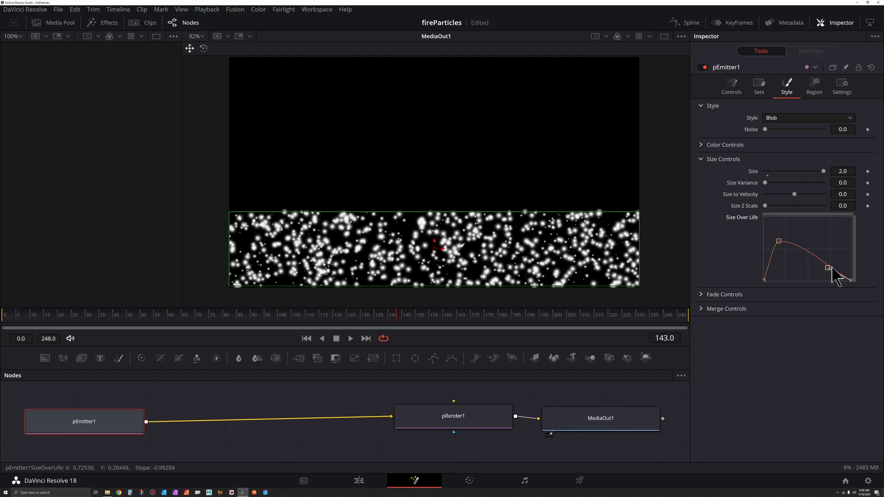
{"action": "left_click_drag", "start_coordinate": [828, 269], "coordinate": [813, 282]}
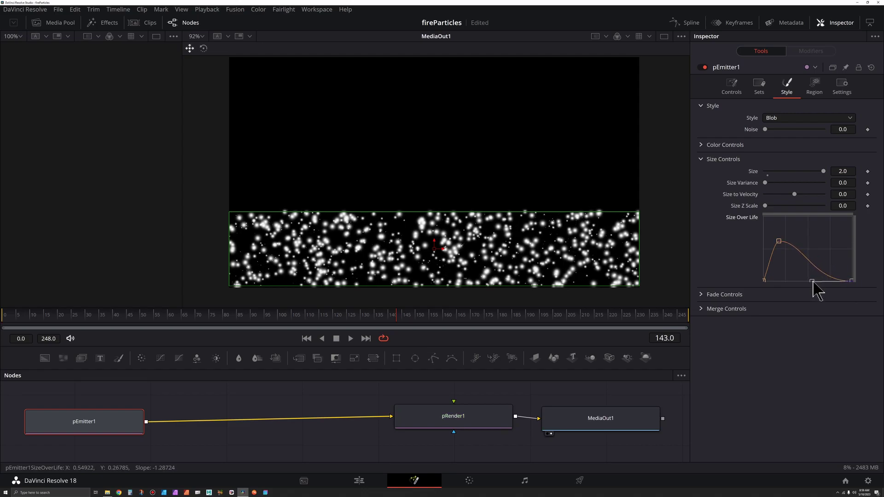
{"action": "left_click", "coordinate": [765, 280]}
{"action": "left_click", "coordinate": [770, 268]}
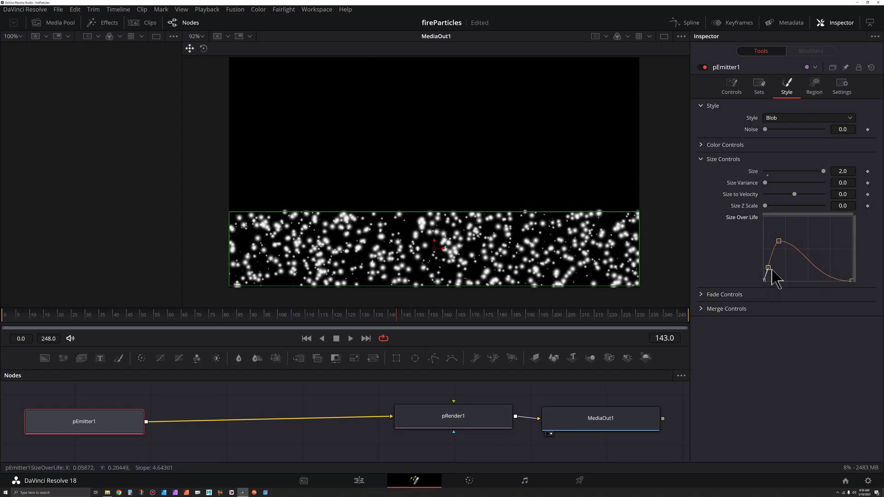
{"action": "left_click_drag", "start_coordinate": [769, 269], "coordinate": [773, 243]}
{"action": "left_click", "coordinate": [778, 241]}
Step: Give pEmitter1 Velocity 0.031 at Angle 90 and preview the upward drift
{"action": "left_click", "coordinate": [733, 82]}
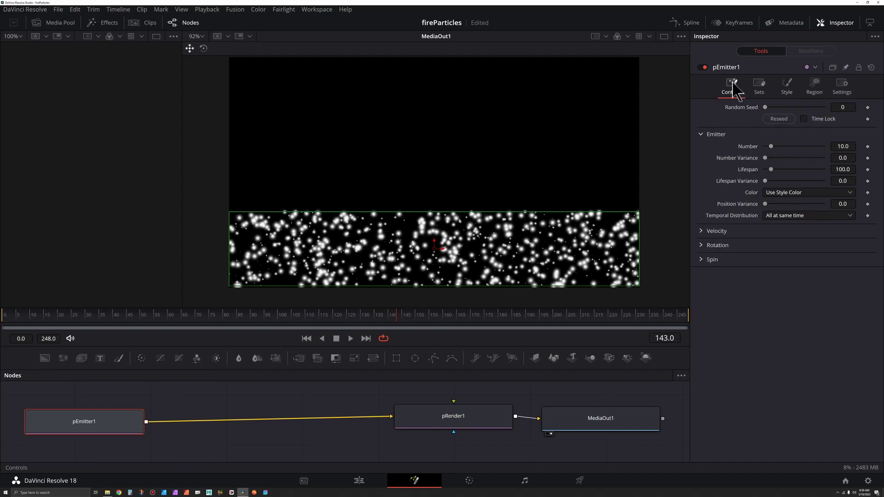
{"action": "left_click", "coordinate": [700, 231]}
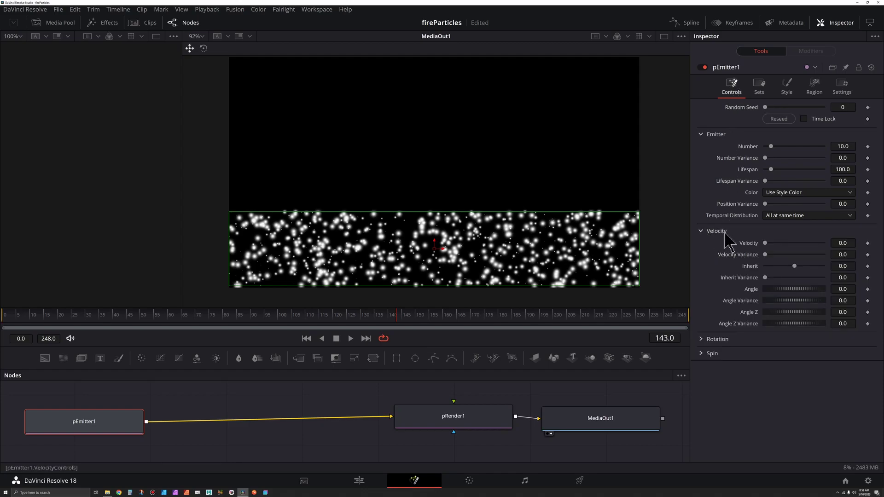
{"action": "left_click_drag", "start_coordinate": [767, 244], "coordinate": [768, 245]}
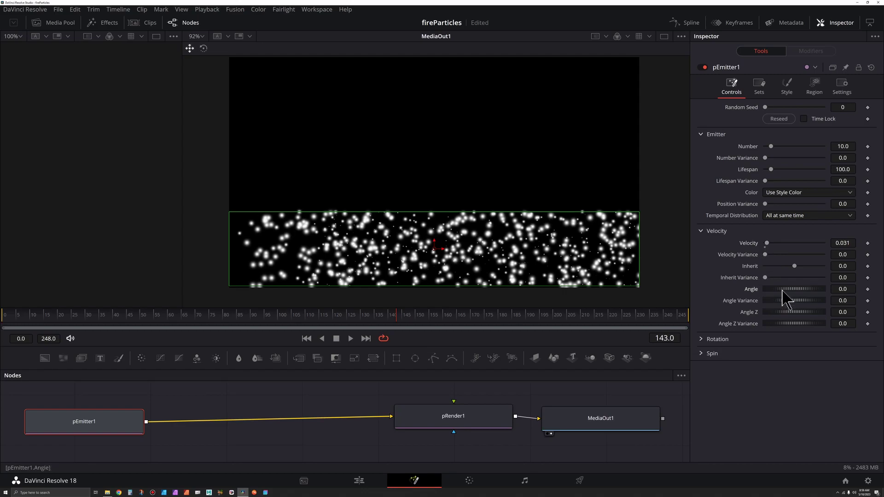
{"action": "left_click_drag", "start_coordinate": [782, 289], "coordinate": [867, 295]}
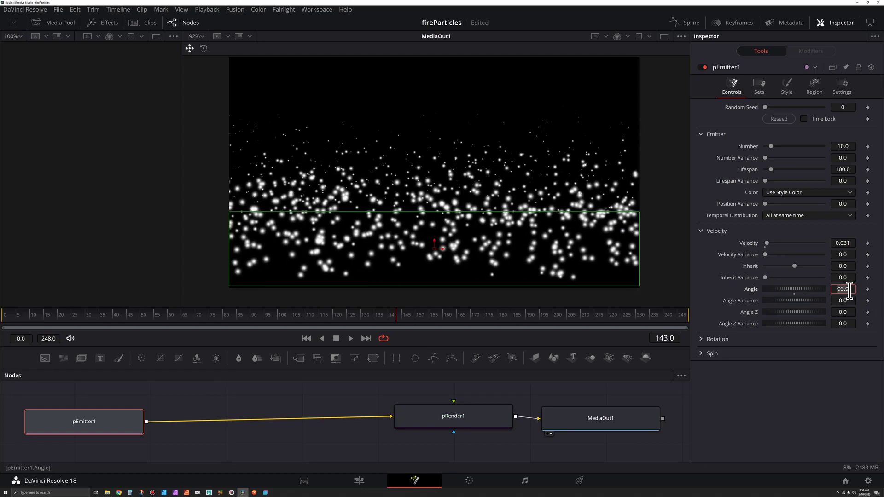
{"action": "key", "text": "Tab"}
{"action": "key", "text": "space"}
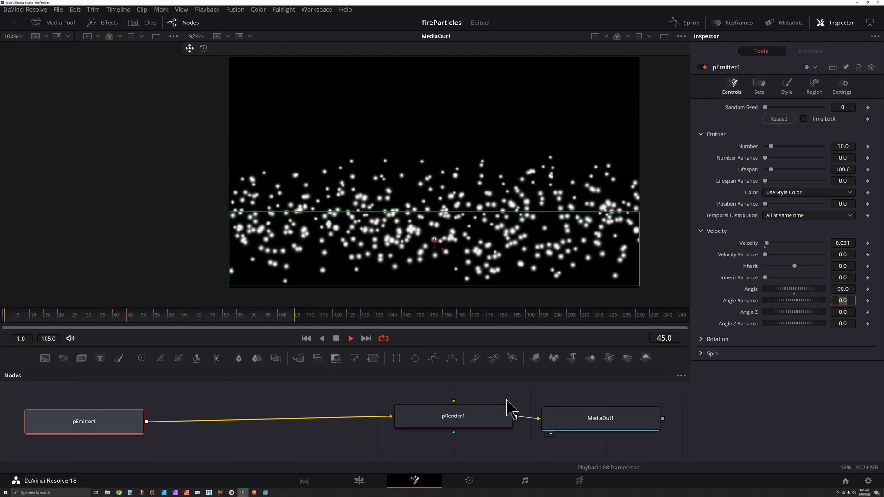
{"action": "key", "text": "space"}
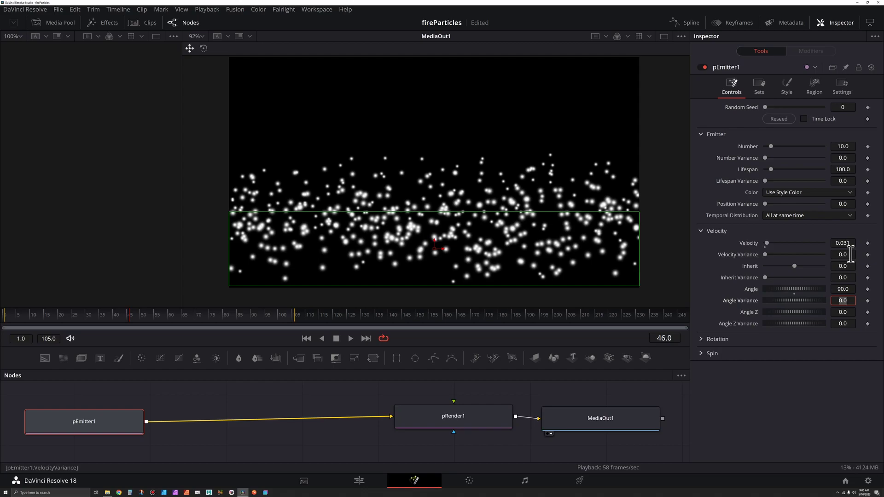
Step: Set Velocity Variance to 0.01 and preview the varied motion
{"action": "left_click", "coordinate": [850, 254]}
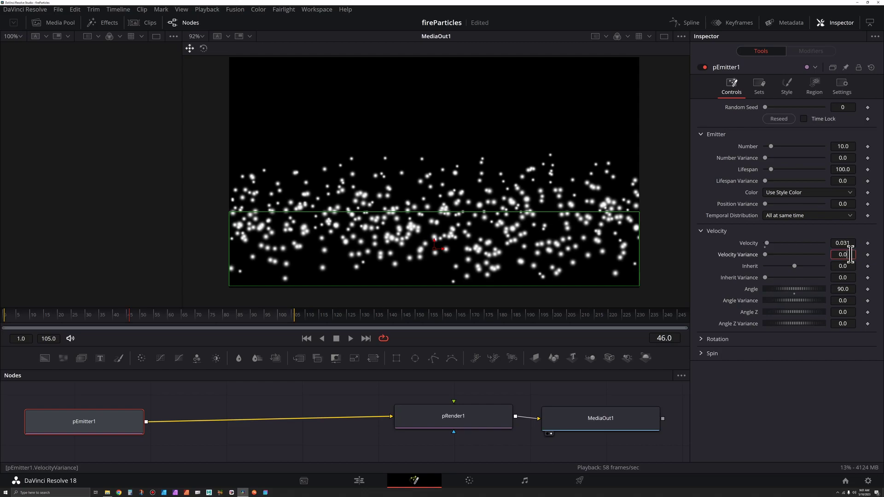
{"action": "type", "text": "1"}
{"action": "key", "text": "Tab"}
{"action": "key", "text": "space"}
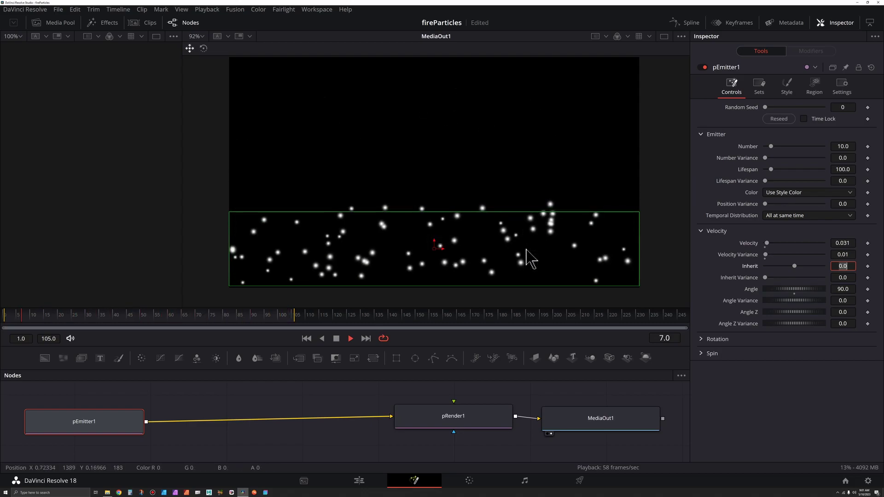
{"action": "key", "text": "space"}
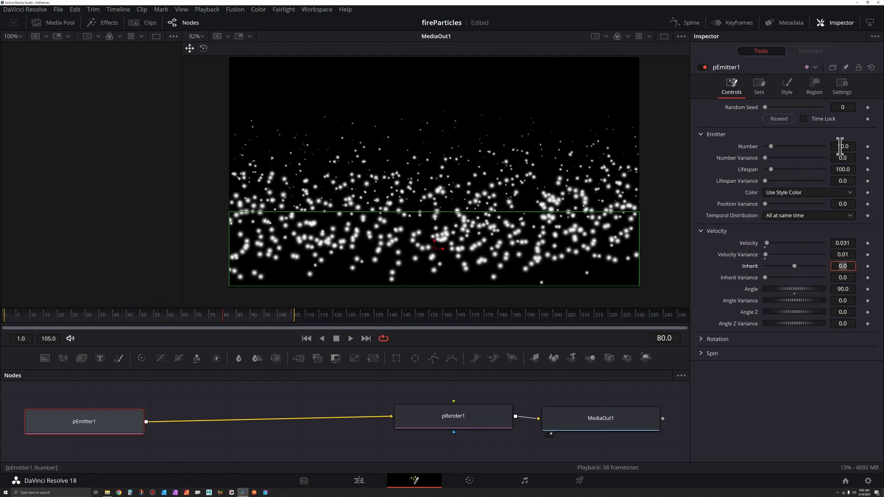
Step: Raise the particle Number to 100
{"action": "left_click", "coordinate": [840, 147]}
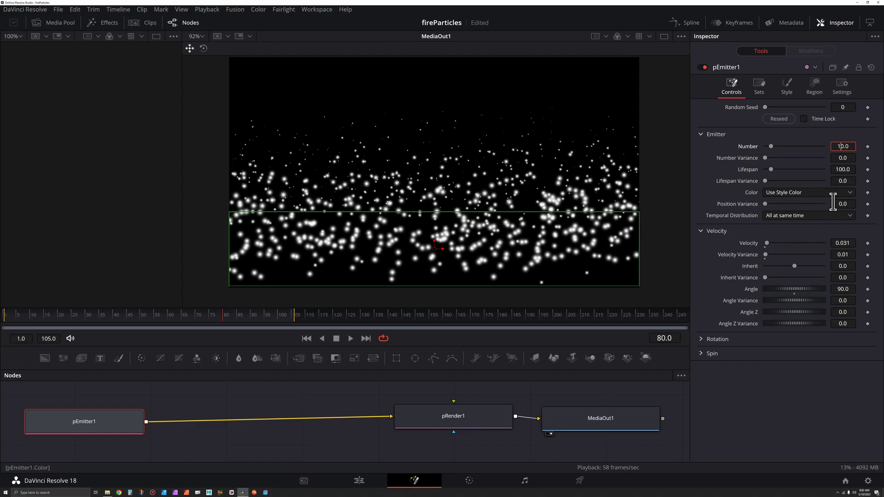
{"action": "key", "text": "Return"}
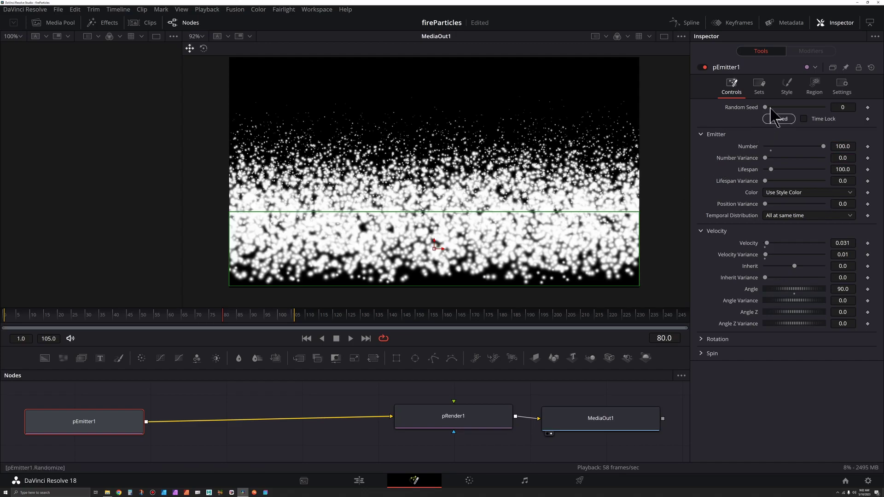
{"action": "left_click", "coordinate": [788, 86]}
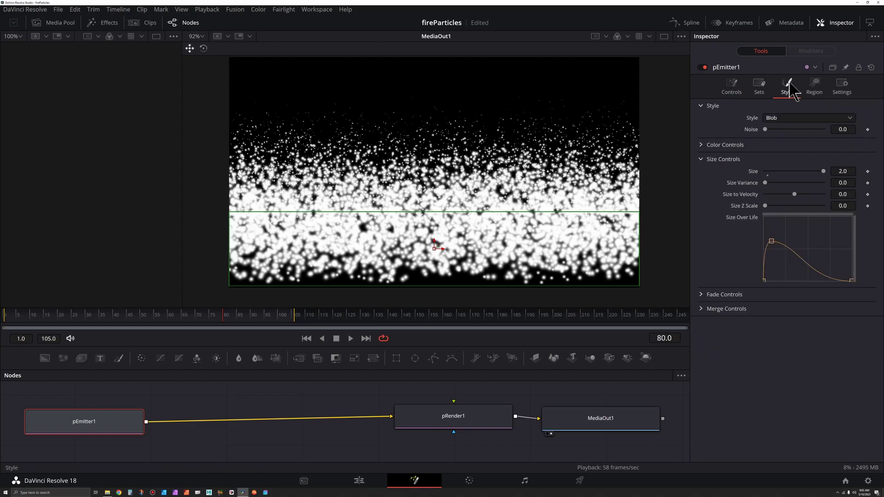
Step: Build the Color Over Life gradient with a red end stop, yellow near the start, and dark red
{"action": "left_click", "coordinate": [702, 145]}
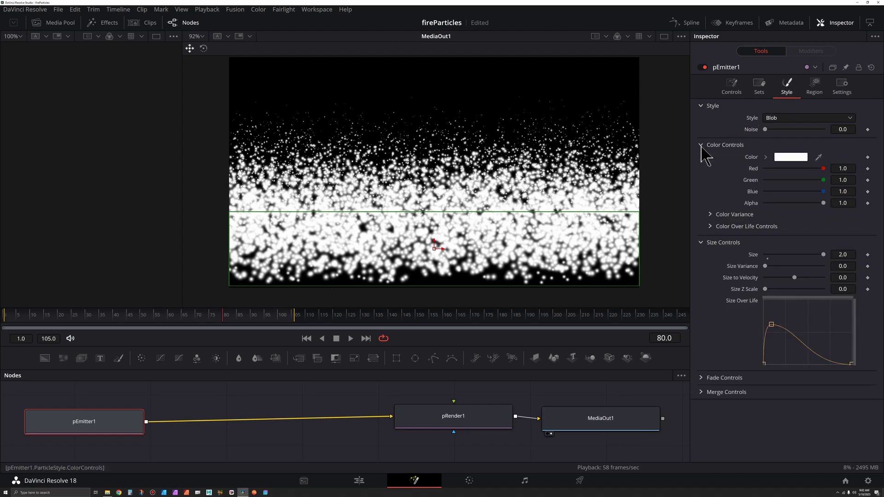
{"action": "left_click", "coordinate": [710, 227]}
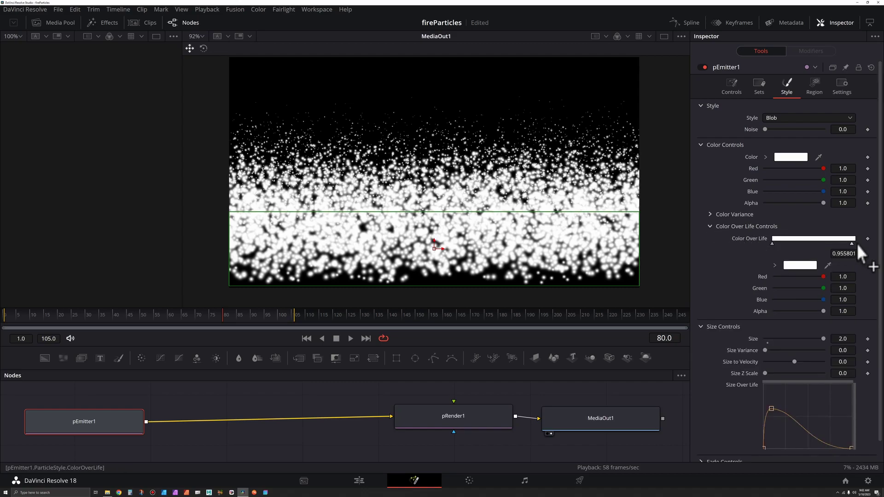
{"action": "left_click", "coordinate": [855, 243]}
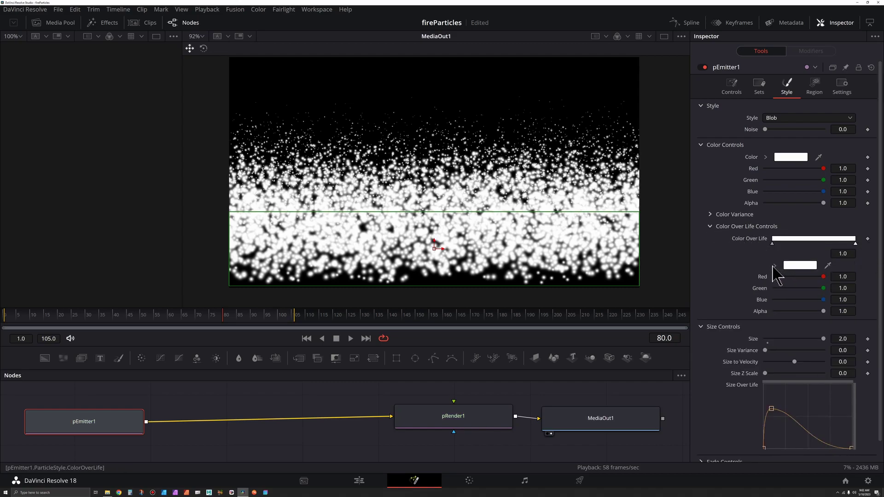
{"action": "left_click", "coordinate": [775, 266]}
{"action": "left_click", "coordinate": [838, 275]}
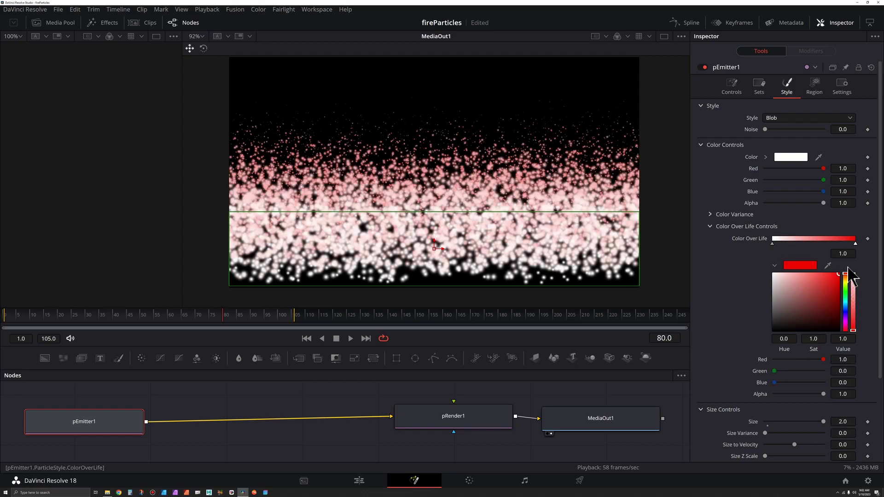
{"action": "left_click", "coordinate": [815, 238]}
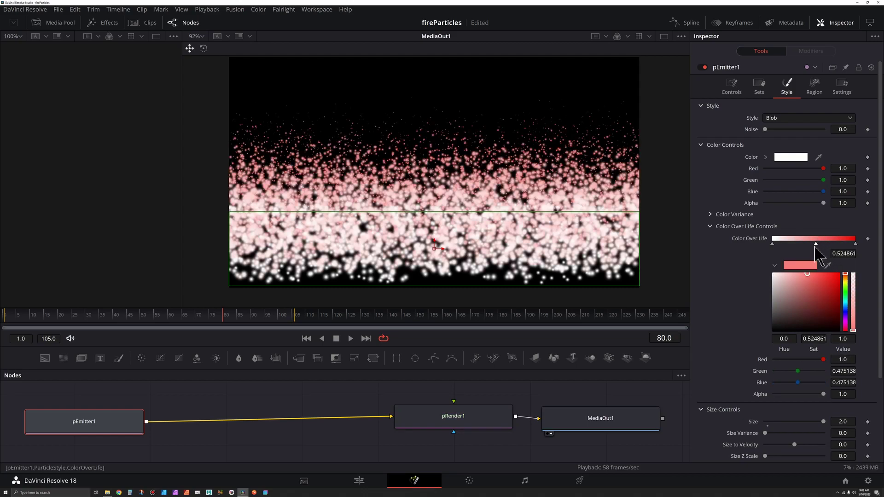
{"action": "left_click_drag", "start_coordinate": [813, 242], "coordinate": [789, 243]}
{"action": "left_click", "coordinate": [845, 282]}
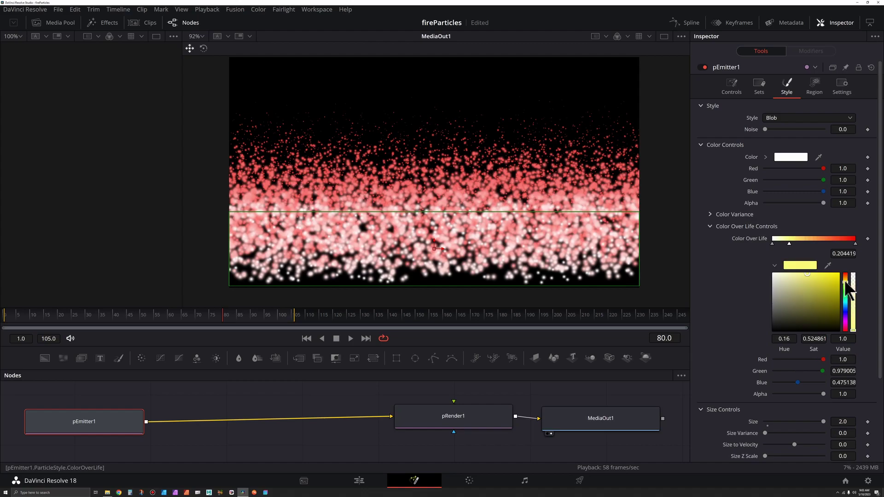
{"action": "left_click", "coordinate": [782, 244]}
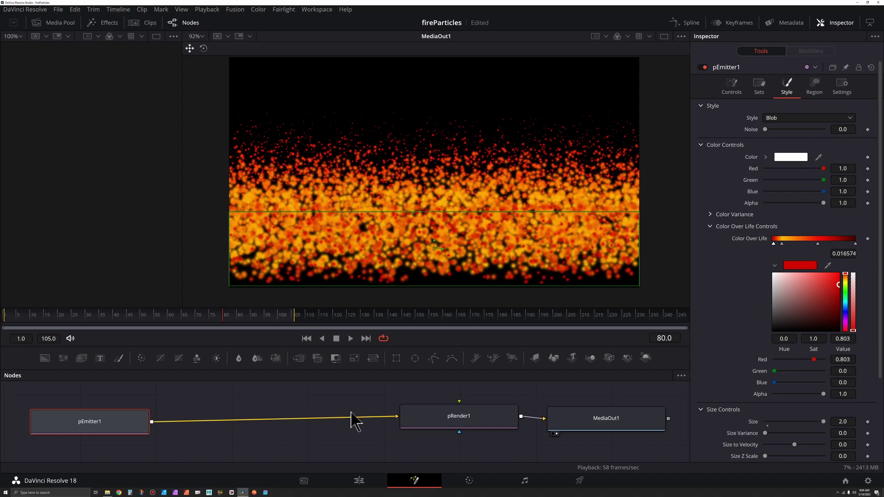
Step: Set pRender1's Sub-frame Accuracy to 3
{"action": "left_click", "coordinate": [436, 425]}
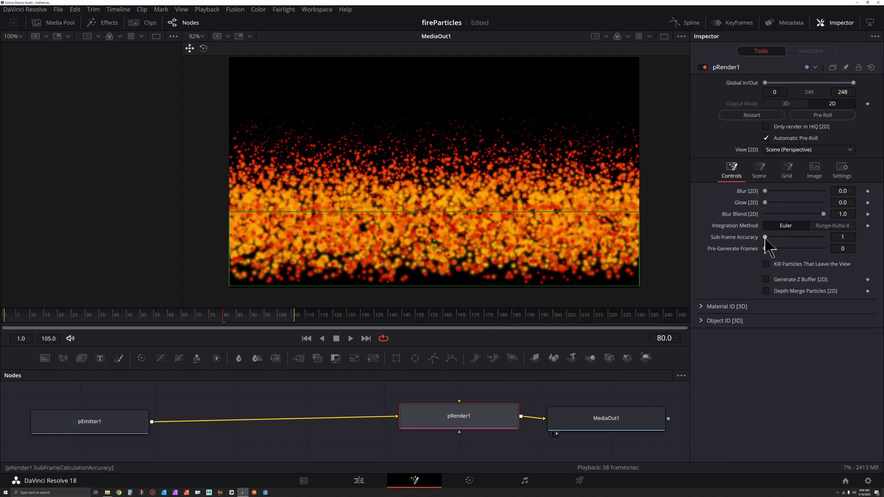
{"action": "left_click_drag", "start_coordinate": [772, 239], "coordinate": [780, 238]}
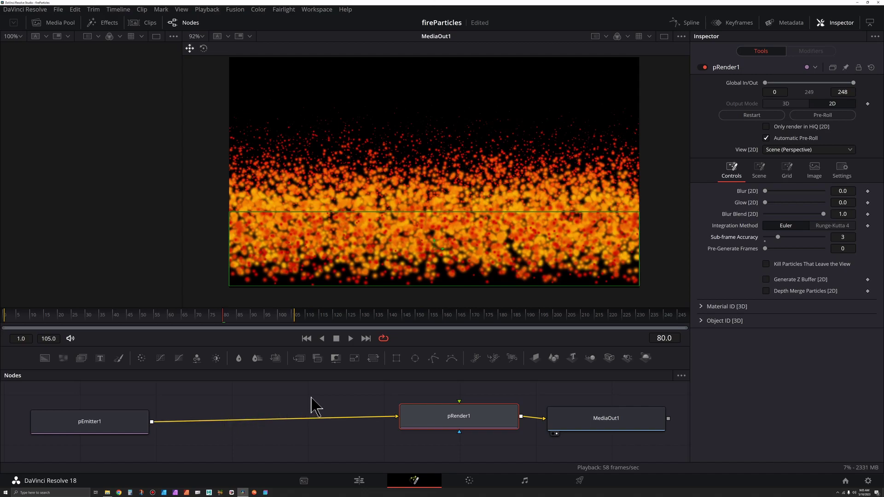
Step: Shift pRender1 and MediaOut1 right to make room, and add a pFlock tool
{"action": "scroll", "coordinate": [409, 415], "scroll_direction": "down", "scroll_amount": 2}
{"action": "left_click", "coordinate": [566, 419], "text": "ctrl"}
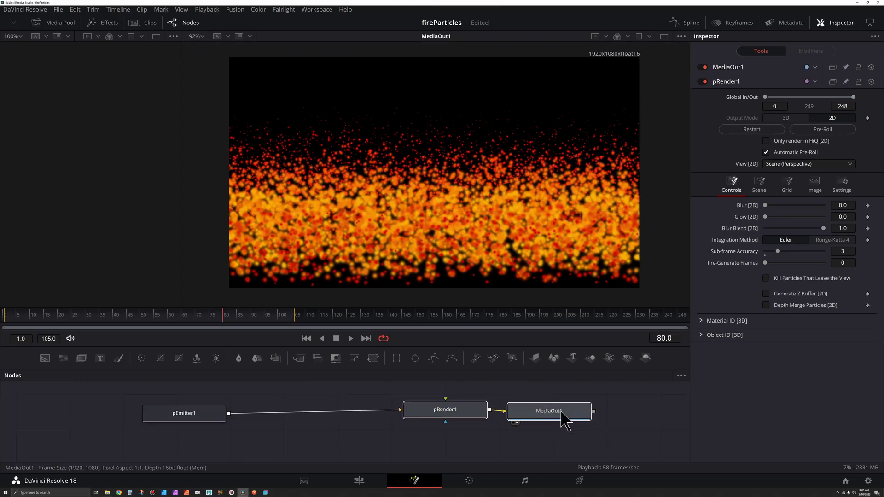
{"action": "left_click_drag", "start_coordinate": [566, 418], "coordinate": [637, 424]}
{"action": "key", "text": "shift+space"}
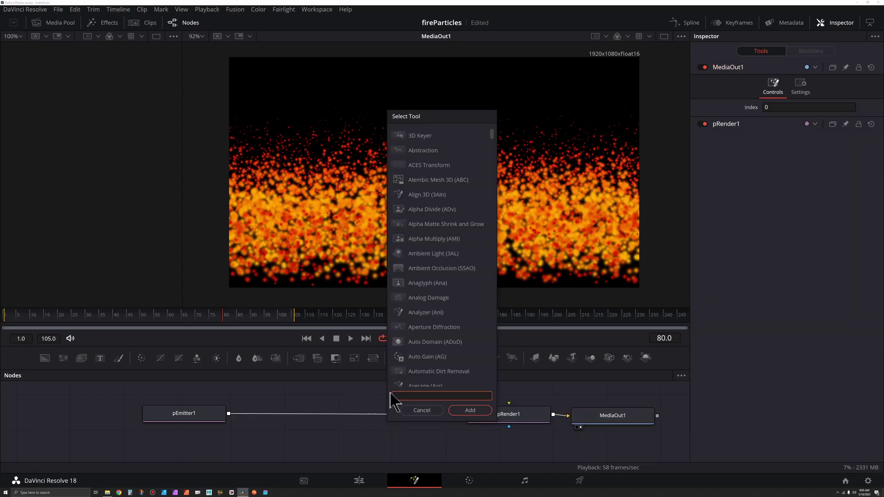
{"action": "type", "text": "pfl"}
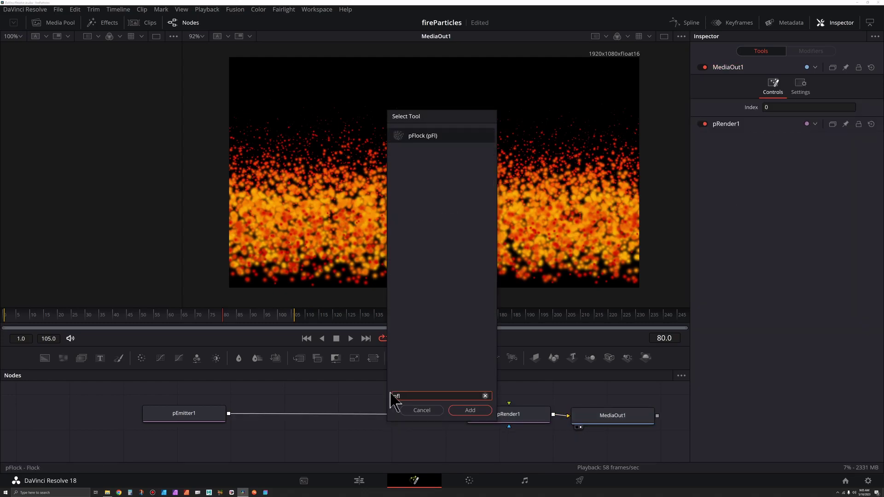
{"action": "key", "text": "Return"}
Step: Add pTurbulence and insert pTurbulence1 then pFlock1 between pEmitter1 and pRender1
{"action": "key", "text": "shift+space"}
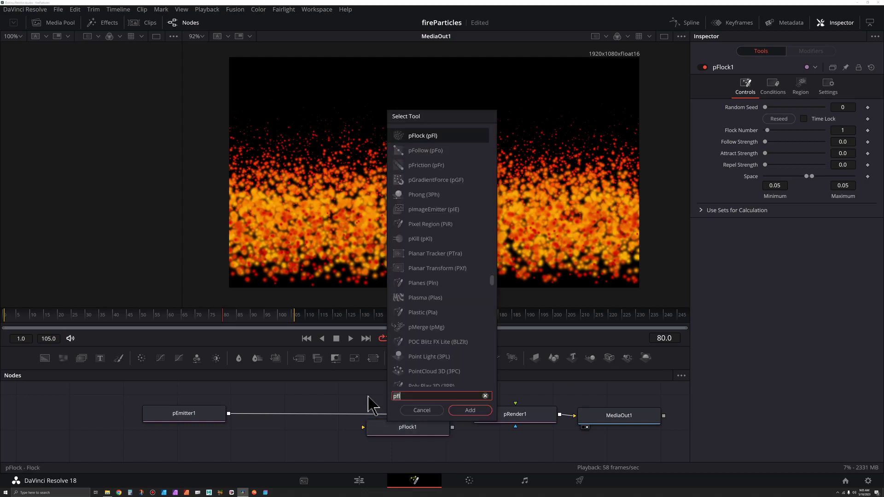
{"action": "key", "text": "BackSpace"}
{"action": "key", "text": "BackSpace"}
{"action": "type", "text": "tur"}
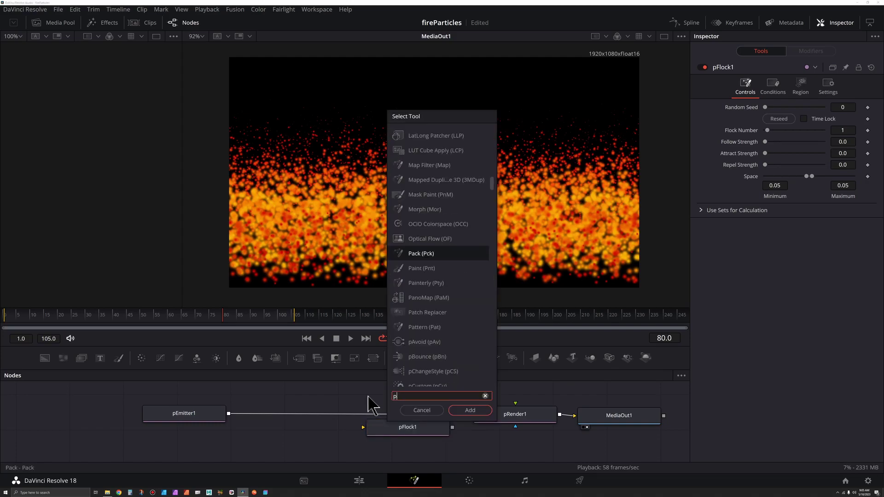
{"action": "key", "text": "Return"}
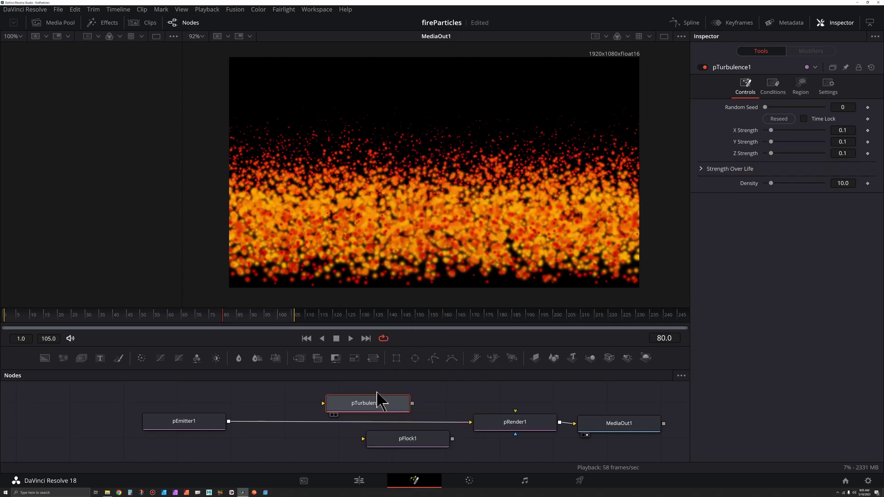
{"action": "left_click_drag", "start_coordinate": [357, 402], "coordinate": [281, 425]}
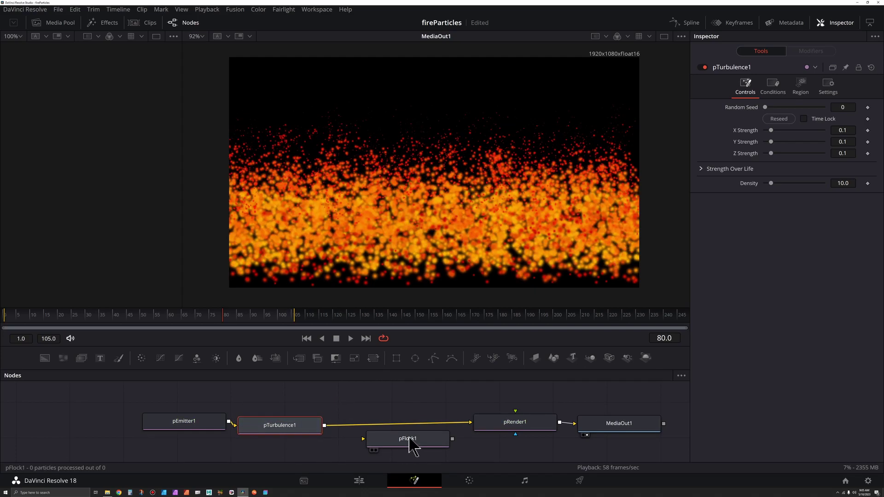
{"action": "left_click_drag", "start_coordinate": [413, 446], "coordinate": [441, 427]}
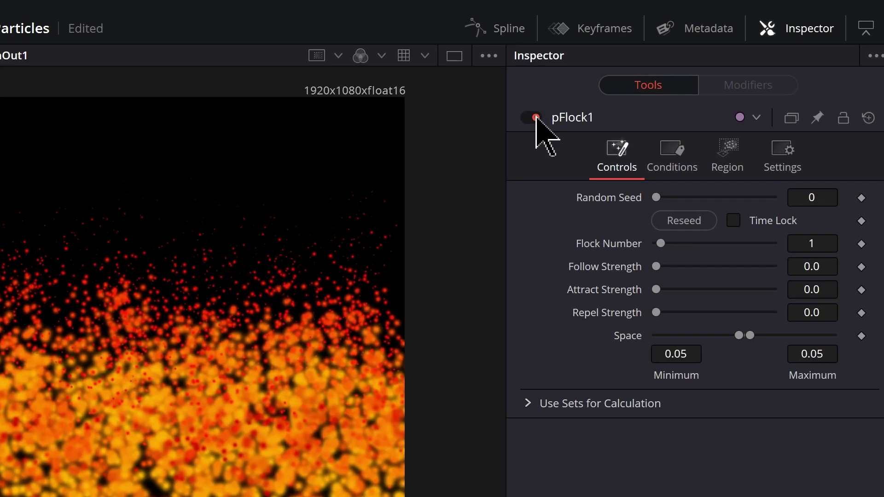
Step: Disable pFlock1 and raise pTurbulence1's vertical strength, previewing the playback
{"action": "left_click", "coordinate": [705, 68]}
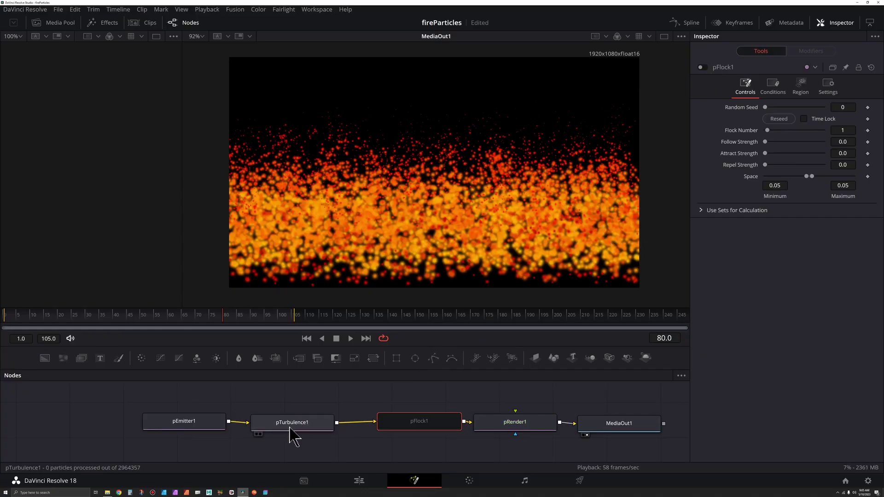
{"action": "left_click", "coordinate": [292, 429]}
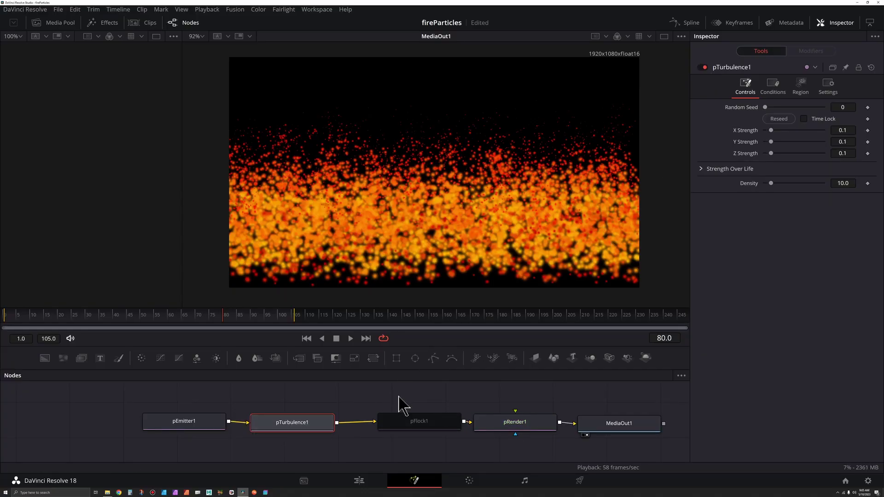
{"action": "mouse_move", "coordinate": [770, 142]}
{"action": "left_mouse_down"}
{"action": "mouse_move", "coordinate": [792, 142]}
{"action": "mouse_move", "coordinate": [780, 130]}
{"action": "left_mouse_up"}
{"action": "key", "text": "space"}
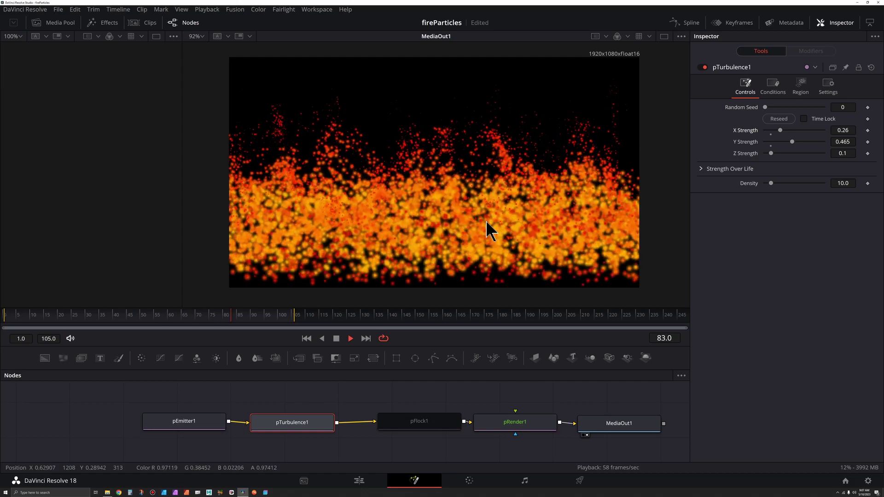
{"action": "key", "text": "space"}
Step: Bring pTurbulence1 to X Strength 0.386 and Y Strength 0.465 and preview the particles
{"action": "left_click_drag", "start_coordinate": [780, 131], "coordinate": [787, 132]}
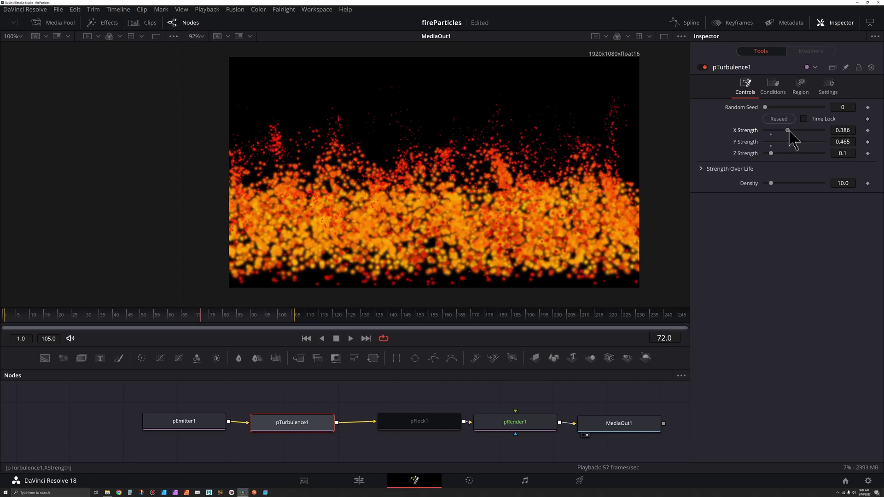
{"action": "key", "text": "space"}
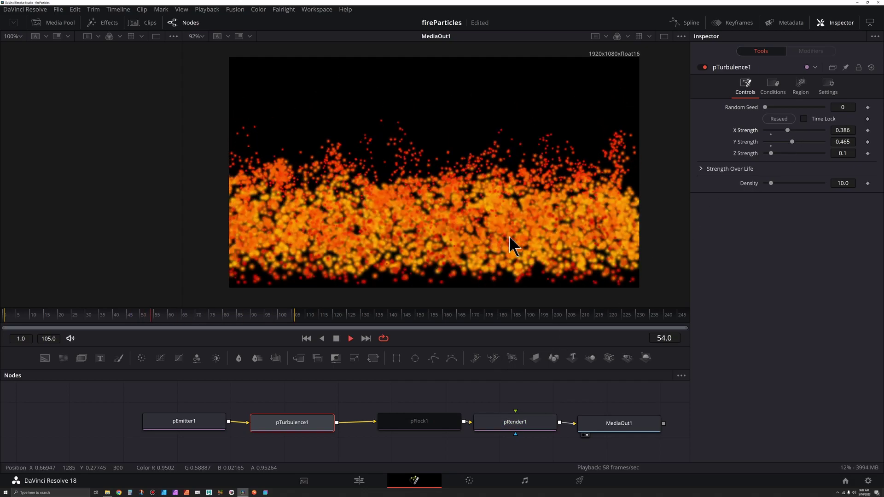
{"action": "left_click_drag", "start_coordinate": [416, 422], "coordinate": [406, 422]}
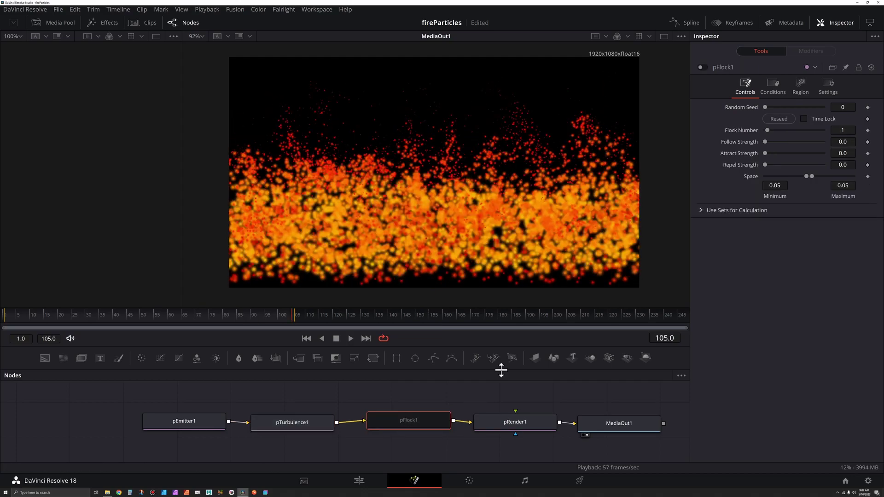
Step: Re-enable pFlock1 and set its Follow Strength to 0.417, previewing the flocking
{"action": "left_click", "coordinate": [701, 67]}
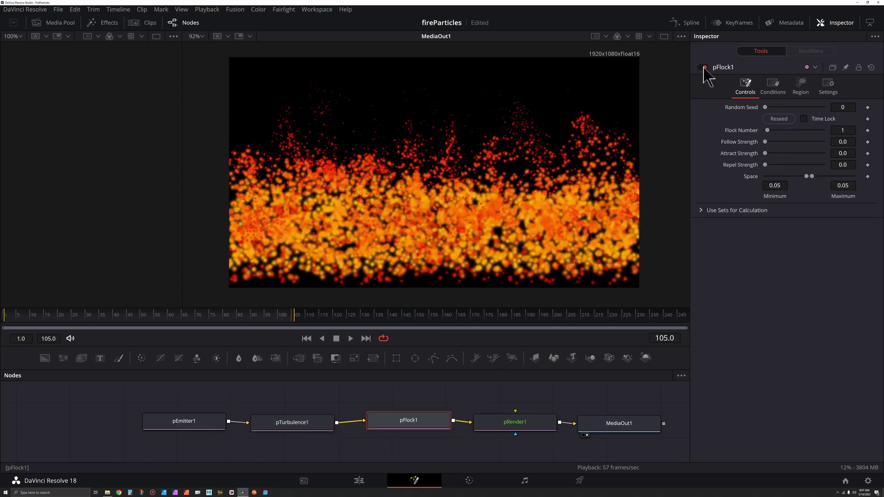
{"action": "left_click_drag", "start_coordinate": [765, 142], "coordinate": [806, 140]}
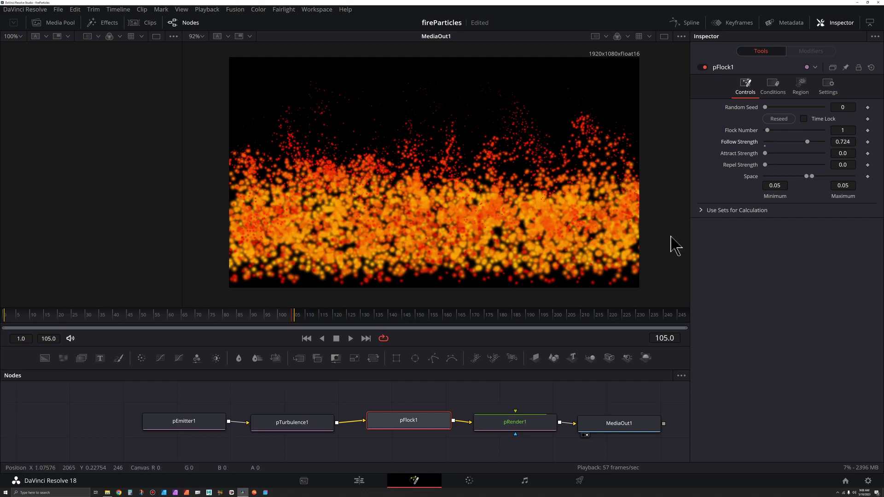
{"action": "key", "text": "space"}
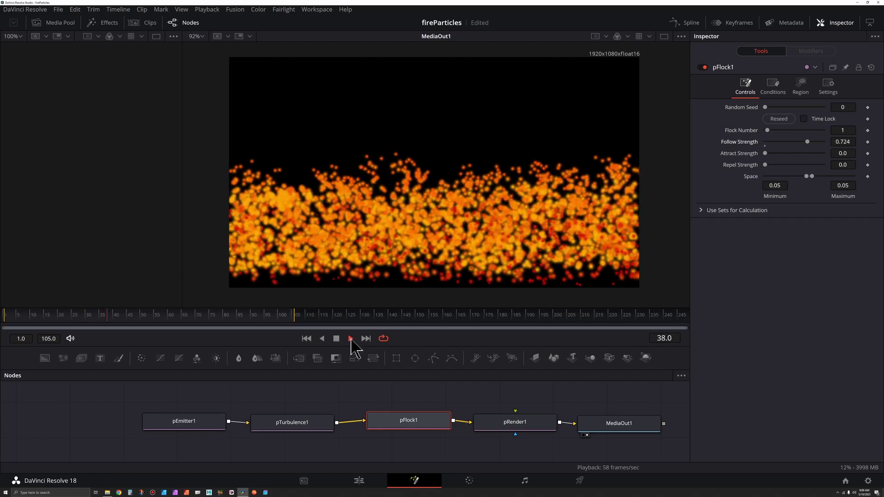
{"action": "left_click", "coordinate": [338, 341]}
{"action": "left_click_drag", "start_coordinate": [807, 142], "coordinate": [789, 143]}
{"action": "key", "text": "space"}
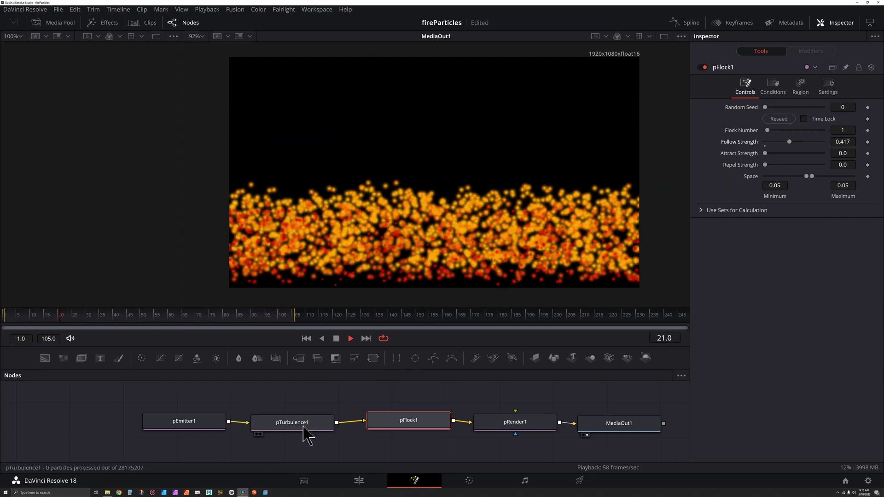
Step: Raise pTurbulence1's strength to X 0.638 and Y 0.811
{"action": "left_click", "coordinate": [303, 428]}
{"action": "left_click", "coordinate": [336, 339]}
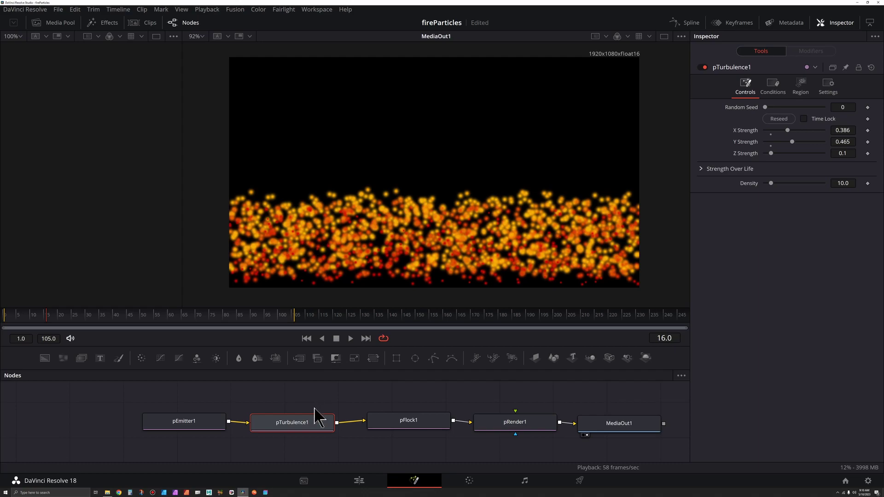
{"action": "mouse_move", "coordinate": [794, 142]}
{"action": "left_mouse_down"}
{"action": "mouse_move", "coordinate": [811, 144]}
{"action": "mouse_move", "coordinate": [802, 131]}
{"action": "left_mouse_up"}
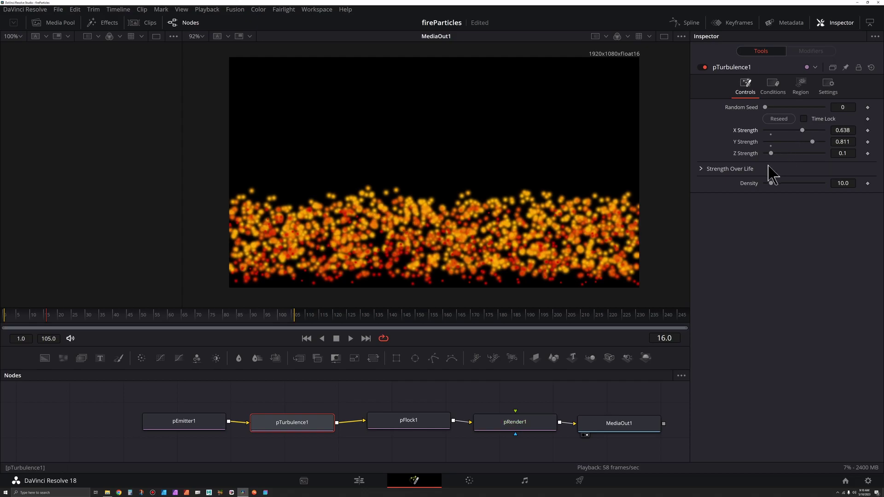
{"action": "left_click", "coordinate": [351, 339]}
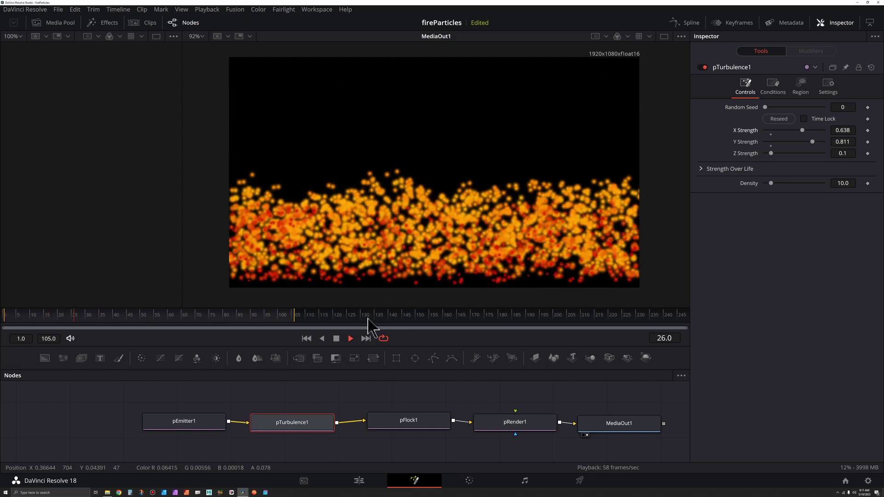
Step: Set pEmitter1's Lifespan Variance to 30, keeping Number at 200, and select pRender1
{"action": "key", "text": "space"}
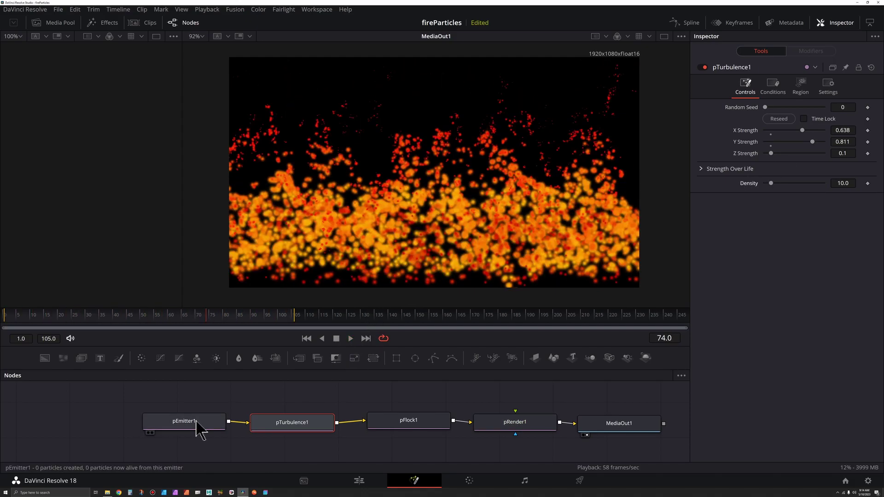
{"action": "left_click", "coordinate": [195, 426]}
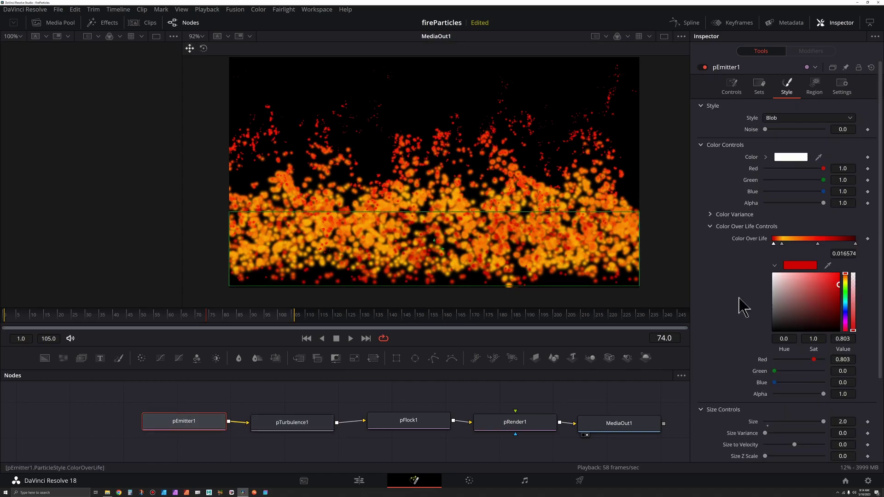
{"action": "left_click", "coordinate": [732, 88]}
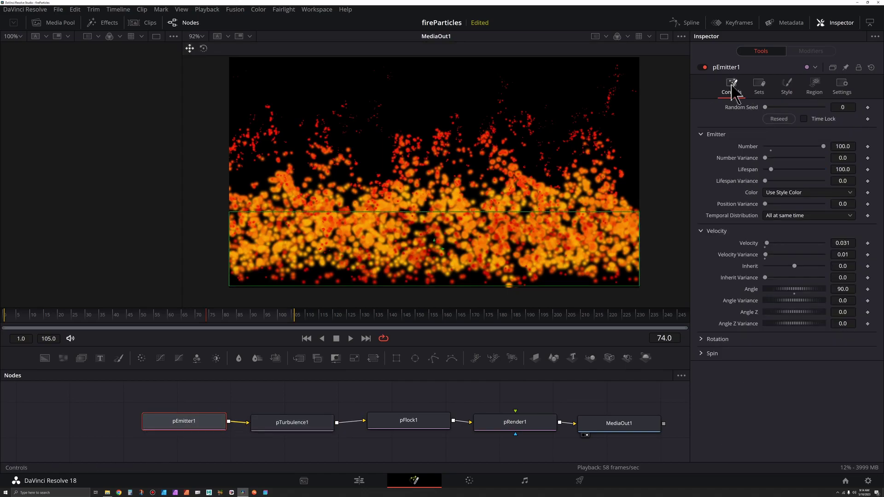
{"action": "left_click", "coordinate": [841, 158]}
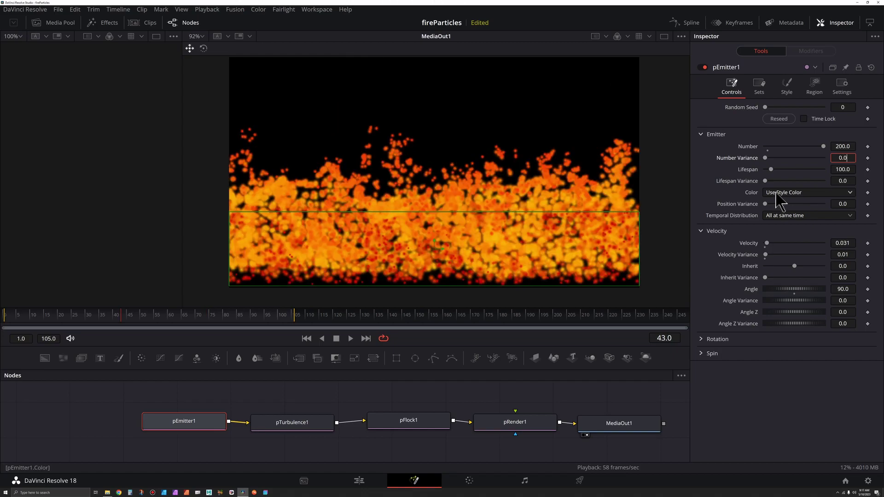
{"action": "left_click", "coordinate": [850, 180]}
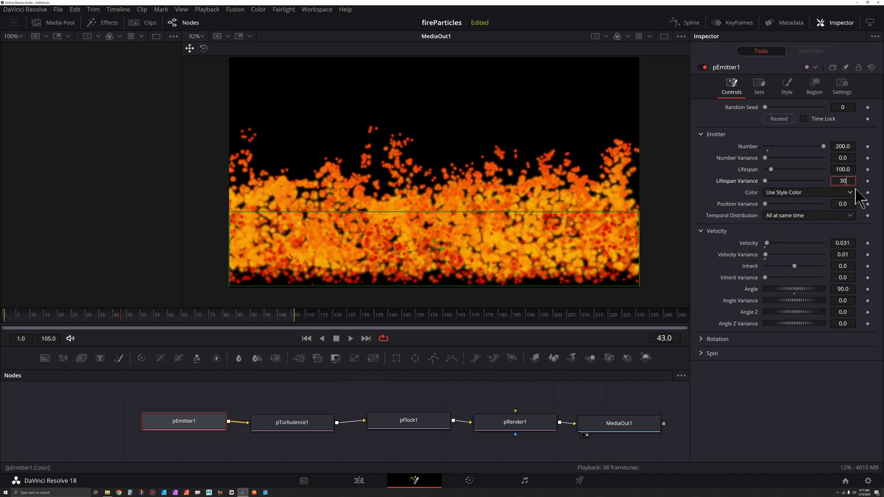
{"action": "type", "text": "30"}
{"action": "key", "text": "Return"}
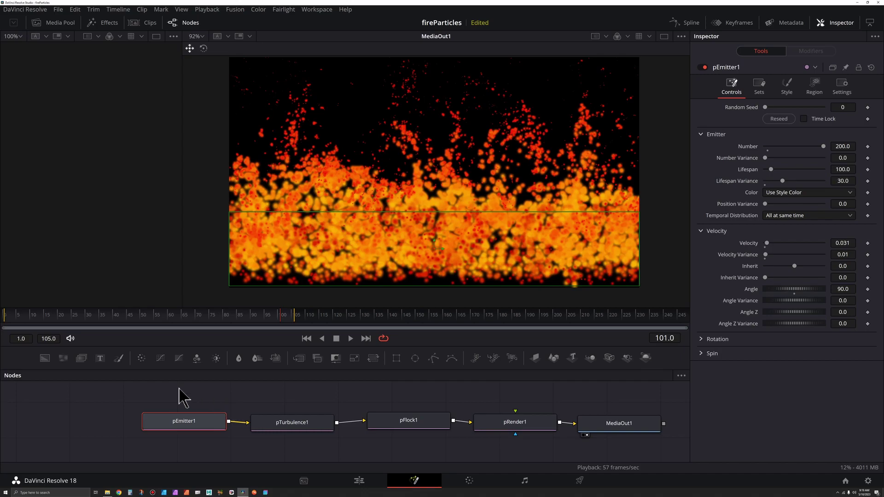
{"action": "left_click_drag", "start_coordinate": [170, 392], "coordinate": [426, 423]}
{"action": "left_click", "coordinate": [415, 422]}
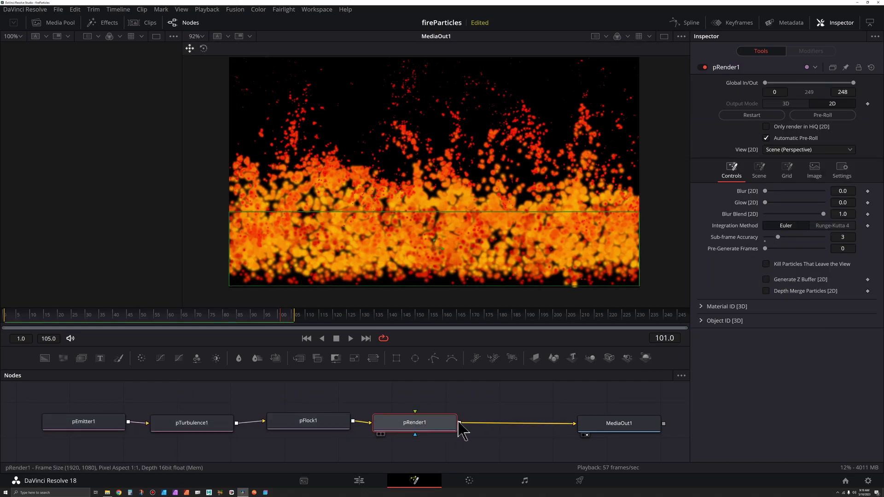
Step: Insert a Vector Distortion node after pRender1
{"action": "key", "text": "shift+space"}
{"action": "type", "text": "ptur"}
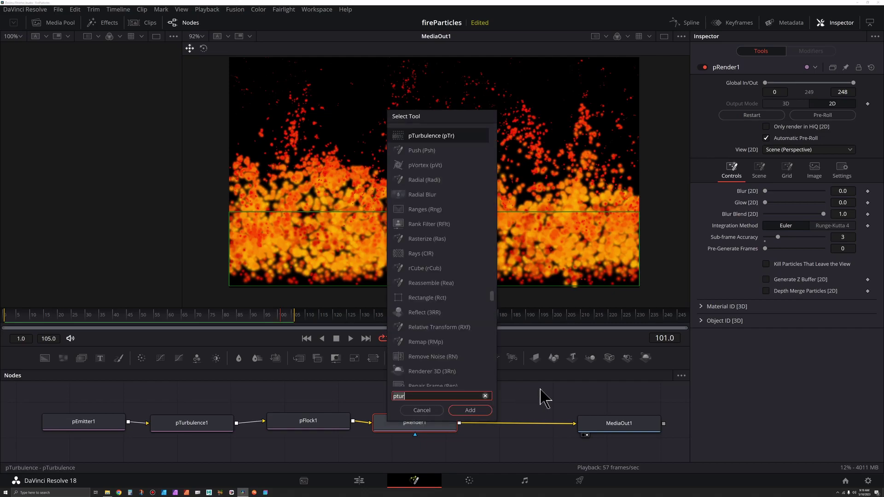
{"action": "key", "text": "BackSpace"}
{"action": "key", "text": "BackSpace"}
{"action": "key", "text": "BackSpace"}
{"action": "key", "text": "BackSpace"}
{"action": "type", "text": "vec"}
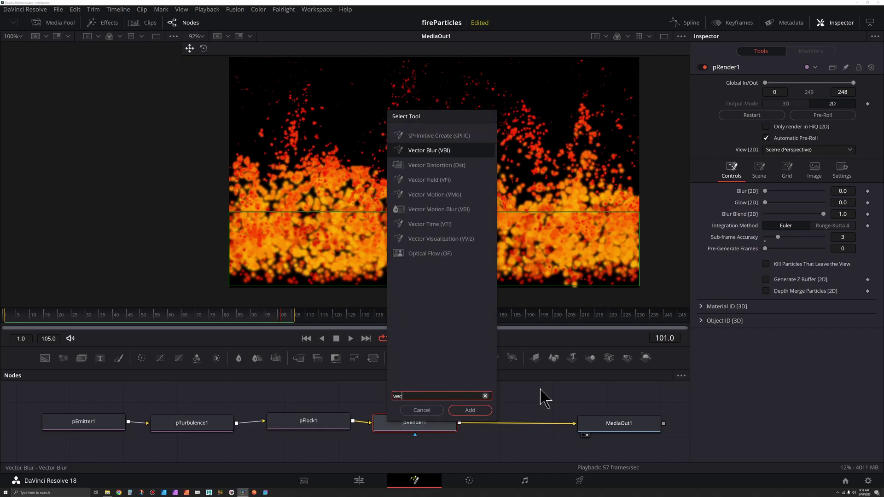
{"action": "type", "text": "t"}
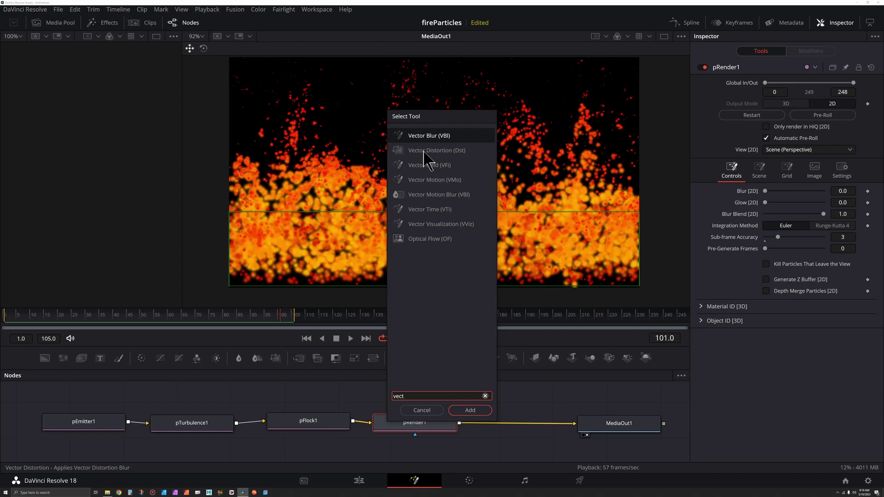
{"action": "left_click", "coordinate": [424, 152]}
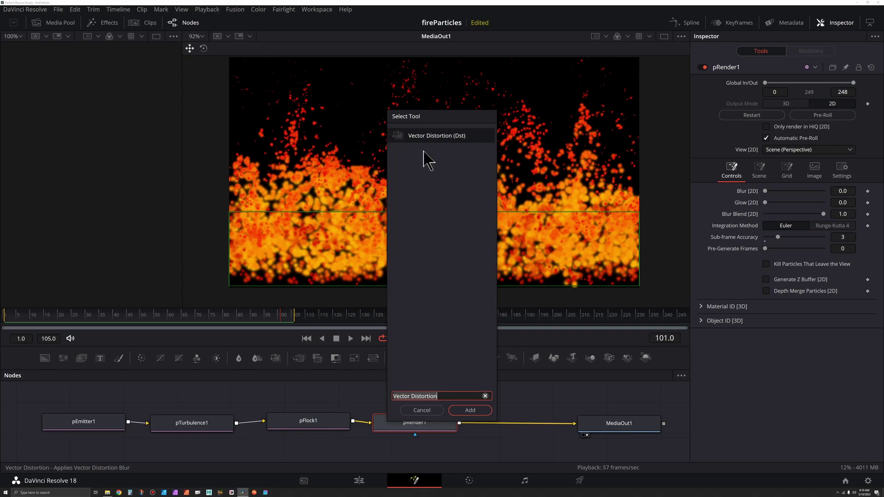
{"action": "key", "text": "Return"}
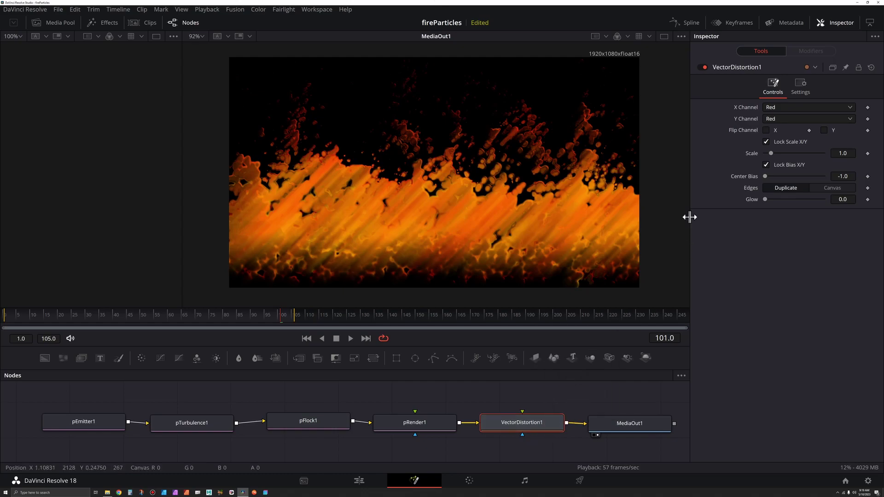
Step: Drive the Y distortion from Blue, with X Scale 0, Y Center Bias 1.0 and Flip Y on
{"action": "left_click", "coordinate": [777, 120]}
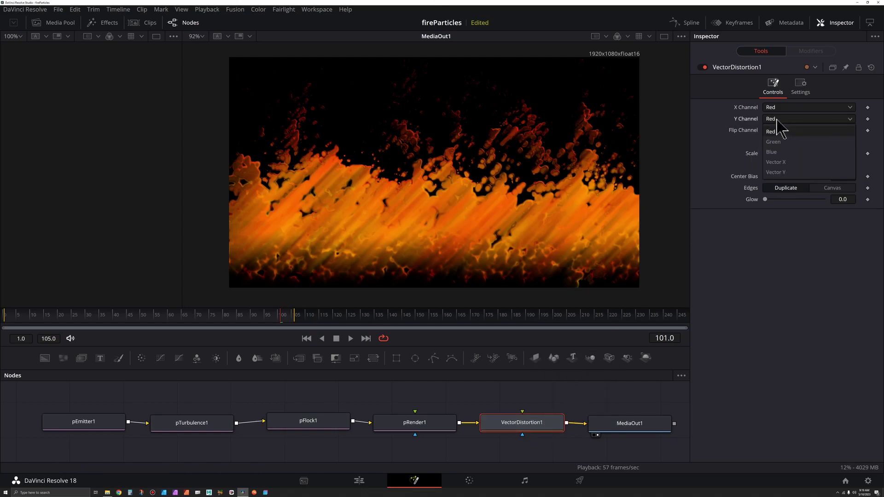
{"action": "left_click", "coordinate": [785, 153]}
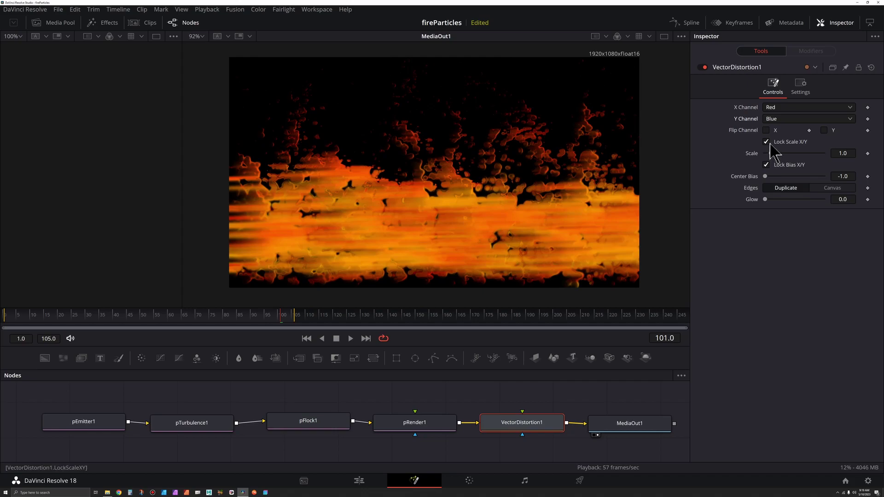
{"action": "left_click", "coordinate": [766, 142]}
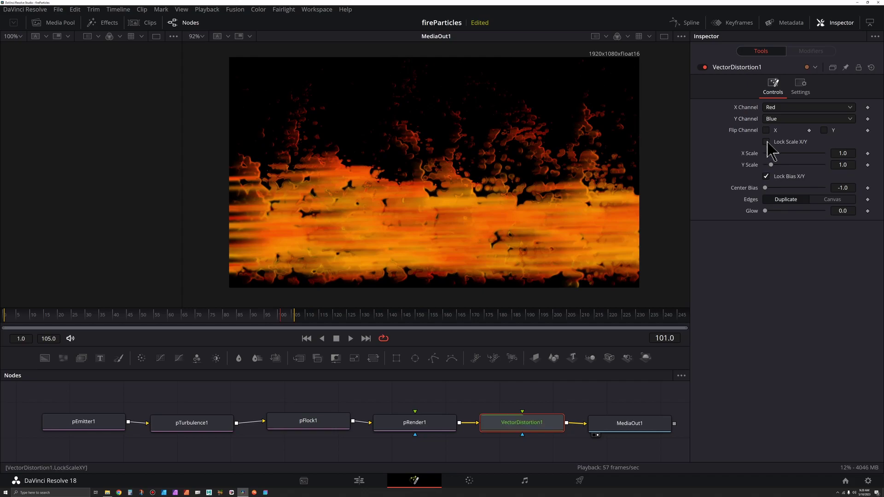
{"action": "mouse_move", "coordinate": [771, 154]}
{"action": "left_mouse_down"}
{"action": "mouse_move", "coordinate": [755, 166]}
{"action": "mouse_move", "coordinate": [795, 165]}
{"action": "left_mouse_up"}
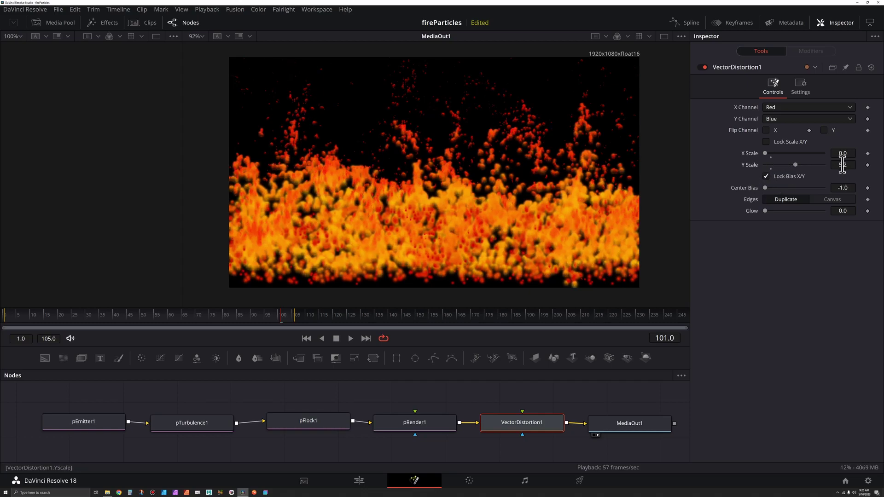
{"action": "left_click", "coordinate": [766, 177]}
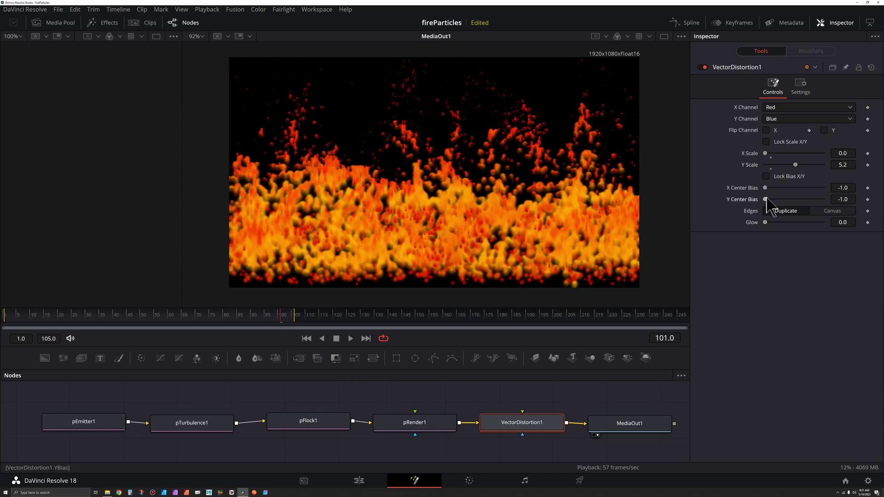
{"action": "left_click_drag", "start_coordinate": [766, 200], "coordinate": [862, 200]}
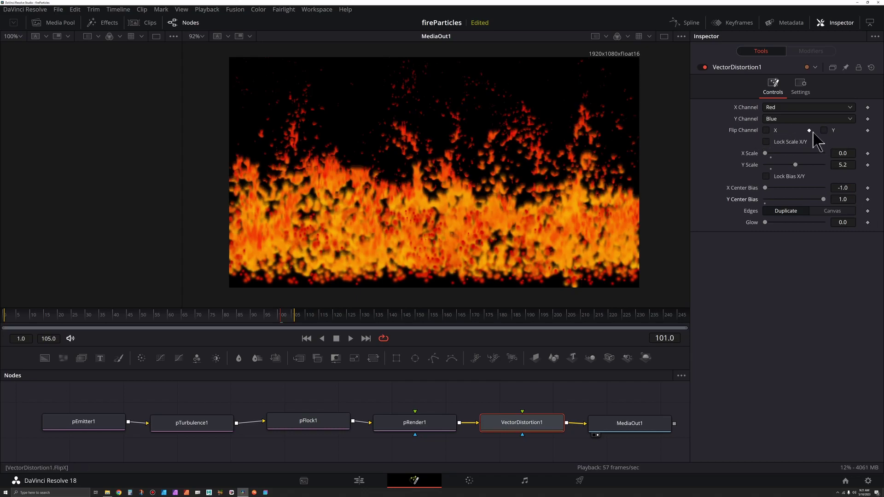
{"action": "left_click", "coordinate": [824, 130]}
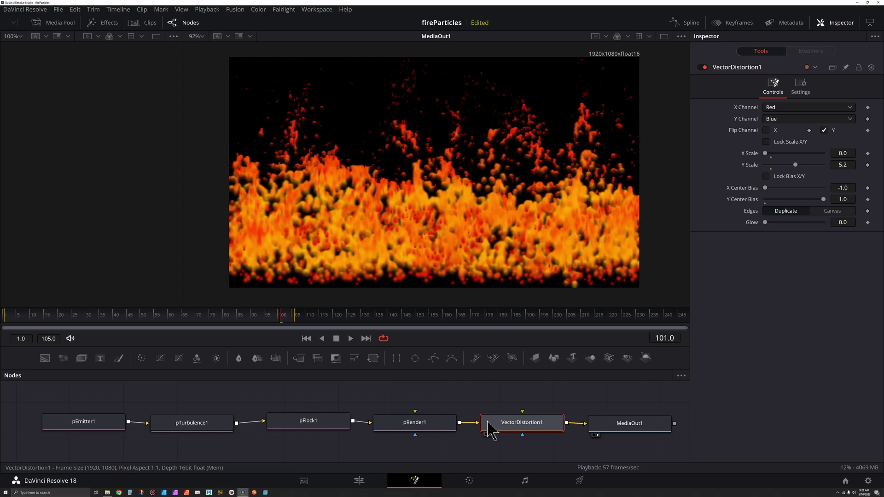
{"action": "left_click_drag", "start_coordinate": [418, 425], "coordinate": [419, 422]}
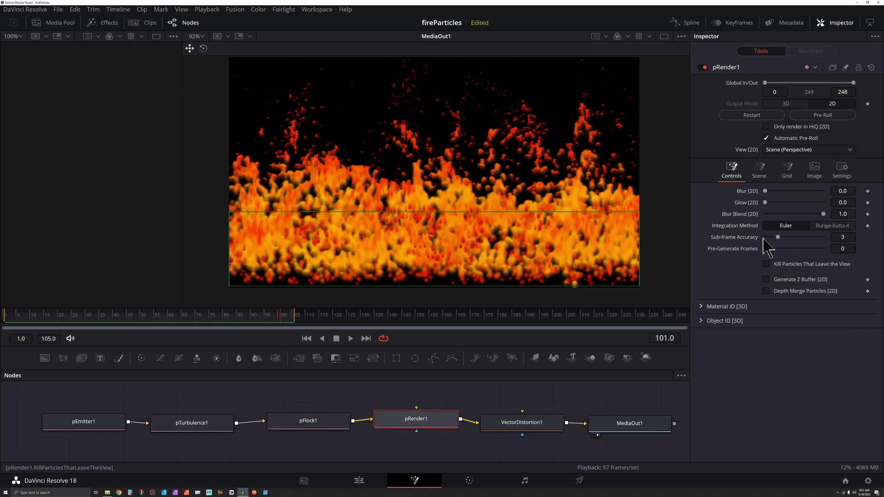
Step: Give pRender1 a Blur of 20.5, a Blur Blend of 0.449 and a Glow of 0.425
{"action": "left_click_drag", "start_coordinate": [765, 192], "coordinate": [785, 192]}
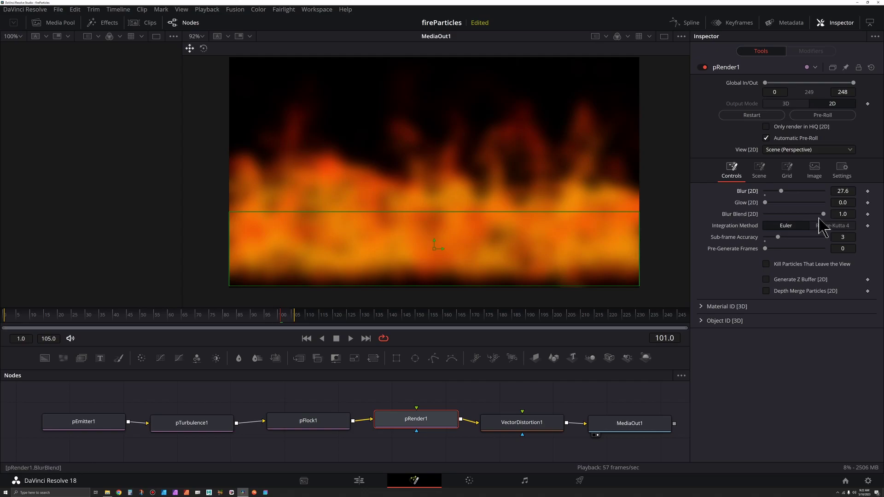
{"action": "left_click_drag", "start_coordinate": [824, 214], "coordinate": [791, 214]}
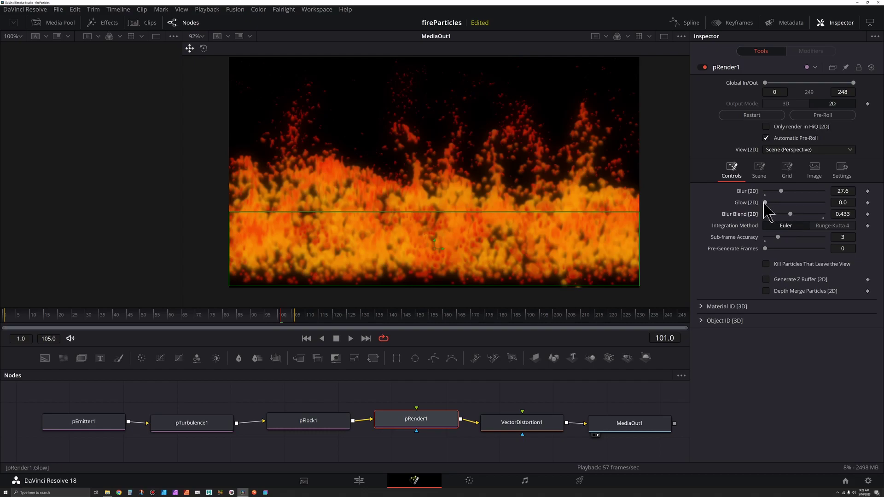
{"action": "left_click_drag", "start_coordinate": [765, 203], "coordinate": [781, 192]}
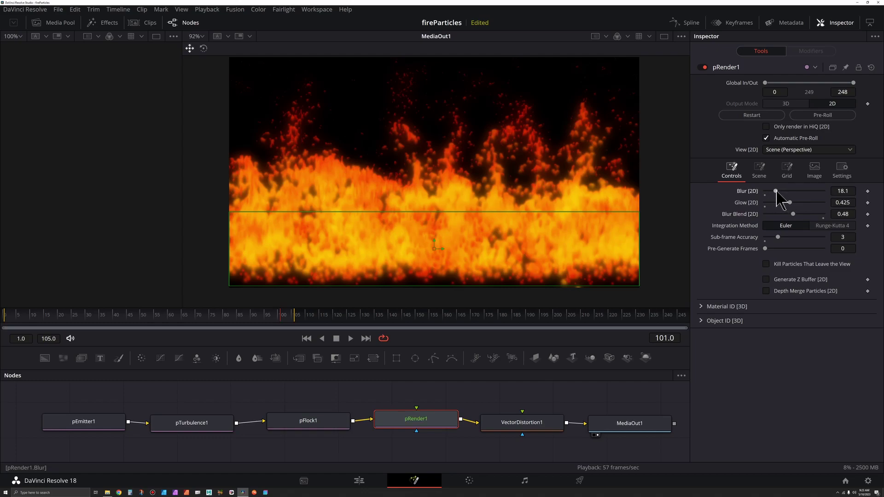
{"action": "mouse_move", "coordinate": [777, 192]}
{"action": "left_mouse_down"}
{"action": "mouse_move", "coordinate": [793, 215]}
{"action": "mouse_move", "coordinate": [783, 214]}
{"action": "mouse_move", "coordinate": [791, 214]}
{"action": "mouse_move", "coordinate": [777, 191]}
{"action": "left_mouse_up"}
Step: Set pEmitter1's Burn In to 0.26 in the Fade Controls, undoing the 0.36 try
{"action": "left_click", "coordinate": [86, 429]}
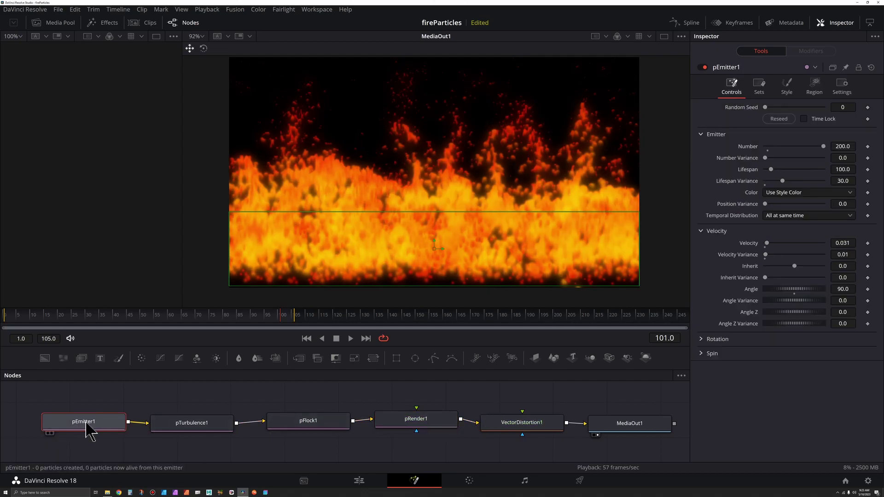
{"action": "left_click", "coordinate": [788, 89]}
{"action": "scroll", "coordinate": [774, 295], "scroll_direction": "down", "scroll_amount": 3}
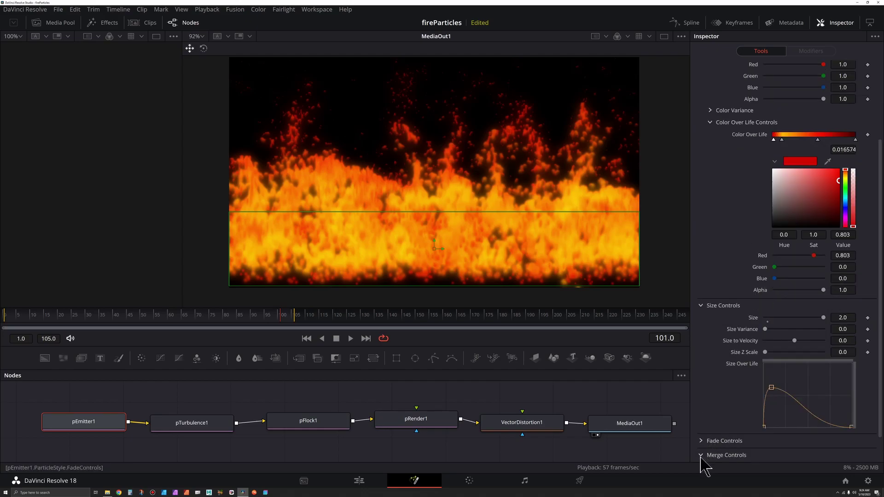
{"action": "left_click", "coordinate": [702, 440]}
{"action": "scroll", "coordinate": [723, 405], "scroll_direction": "down", "scroll_amount": 2}
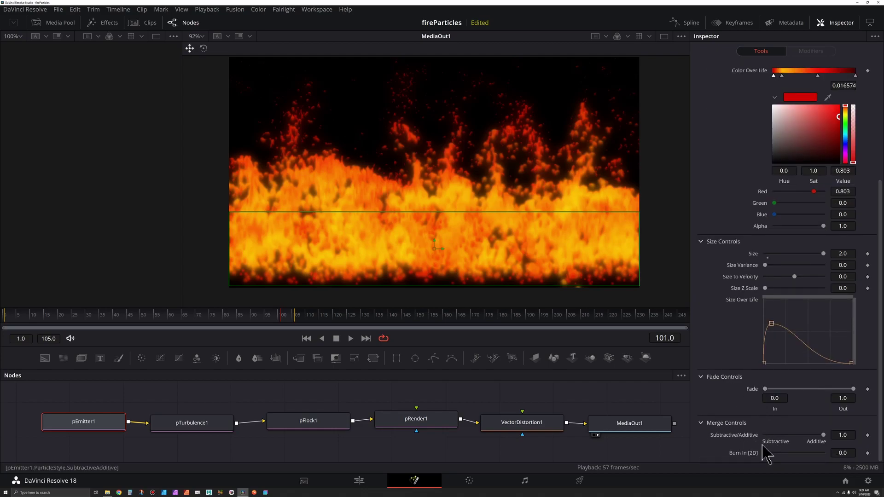
{"action": "left_click_drag", "start_coordinate": [765, 453], "coordinate": [780, 453]}
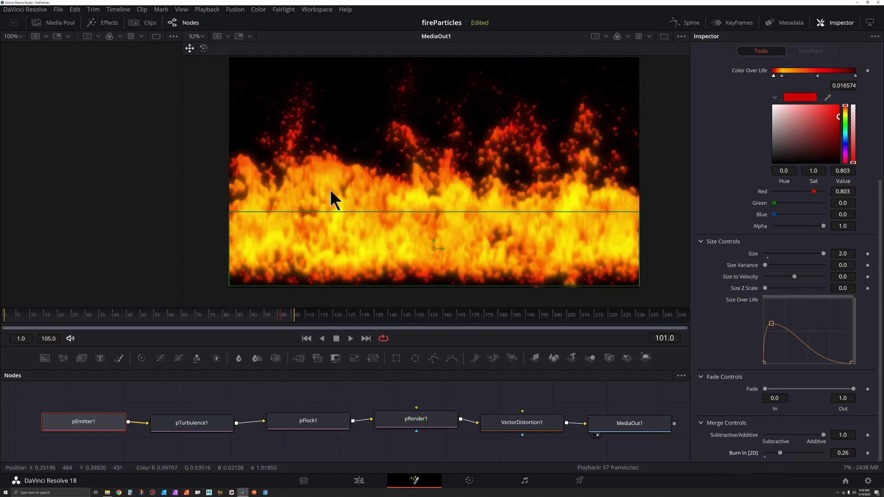
{"action": "left_click_drag", "start_coordinate": [780, 453], "coordinate": [786, 453]}
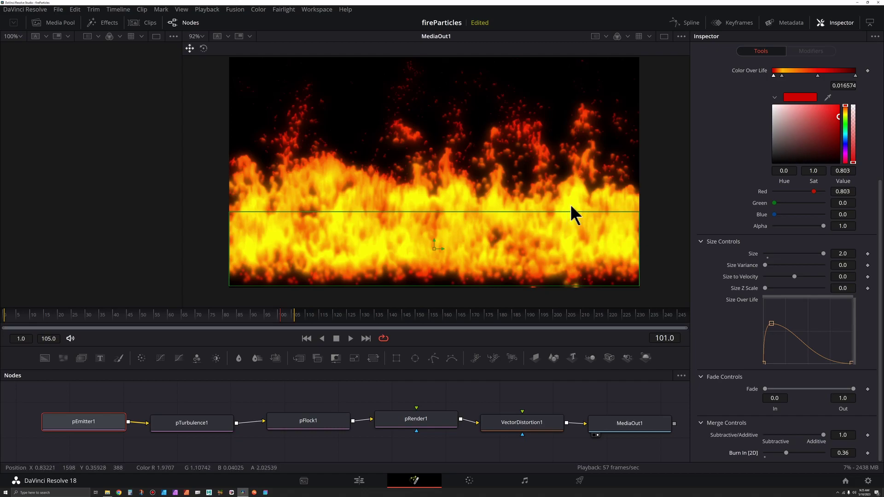
{"action": "key", "text": "ctrl+z"}
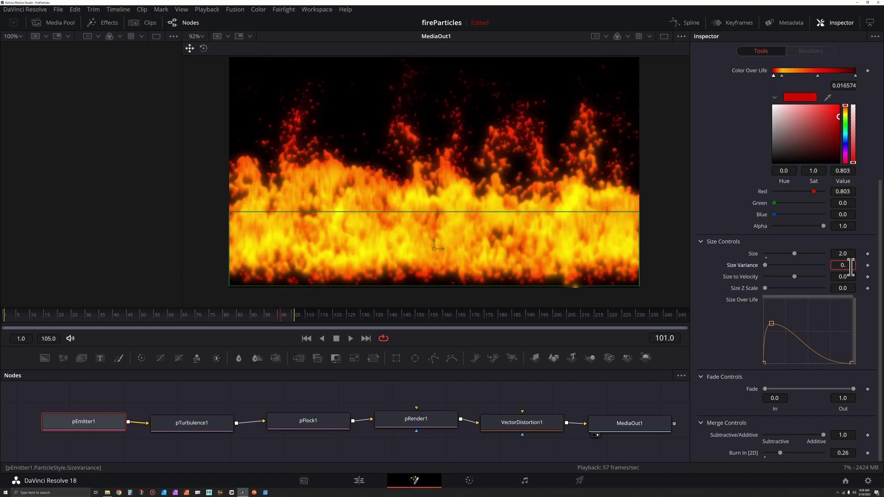
Step: Set the particles' Size Variance to 0.4
{"action": "type", "text": "4"}
{"action": "key", "text": "Return"}
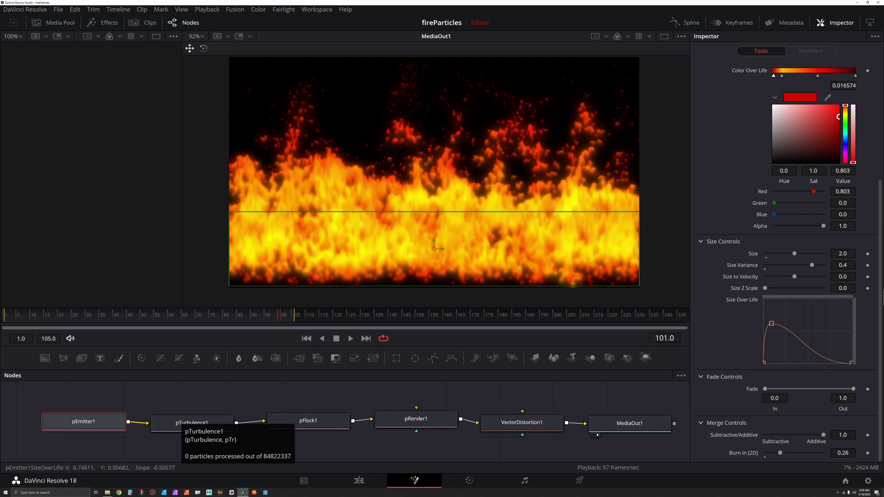
{"action": "scroll", "coordinate": [810, 274], "scroll_direction": "up", "scroll_amount": 3}
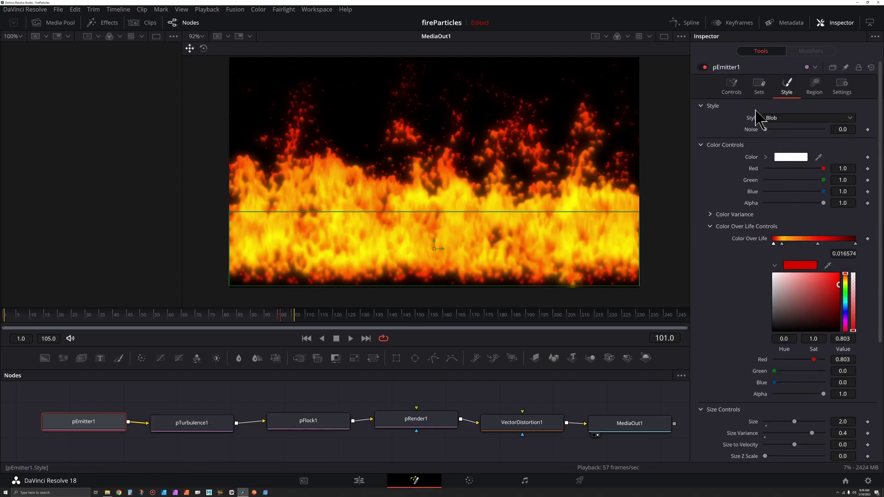
Step: Play and scrub frames 11 to 40 to check the emitter region's widening Width, ending on frame 0
{"action": "left_click", "coordinate": [814, 86]}
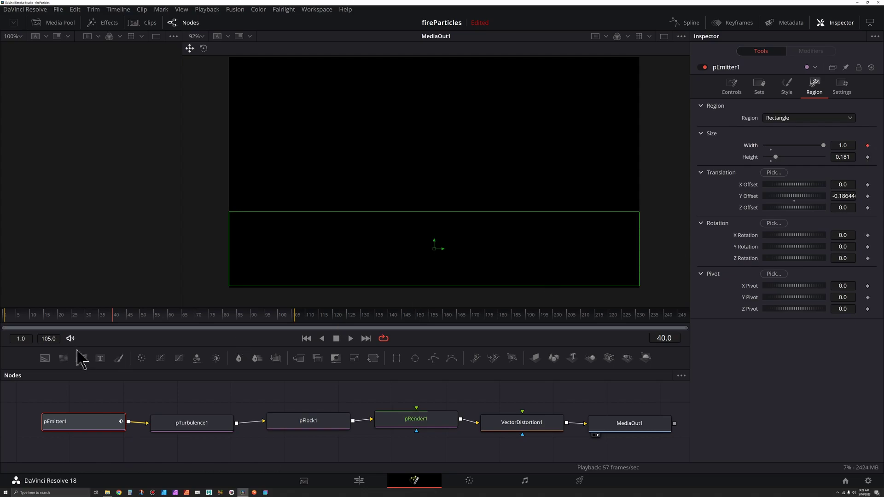
{"action": "left_click", "coordinate": [5, 328]}
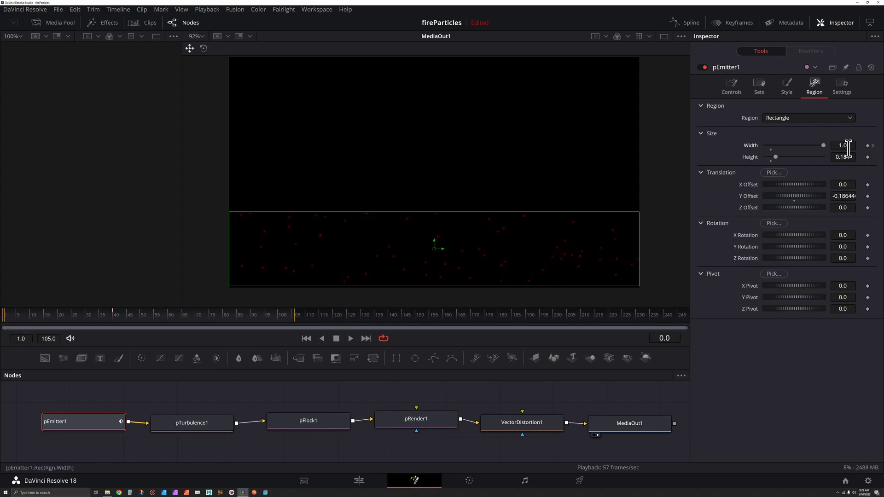
{"action": "key", "text": "Tab"}
{"action": "key", "text": "space"}
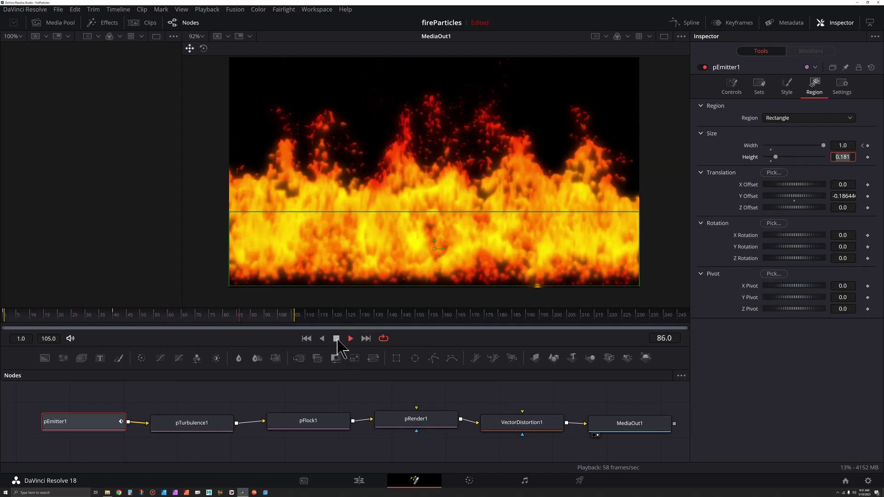
{"action": "left_click", "coordinate": [337, 340]}
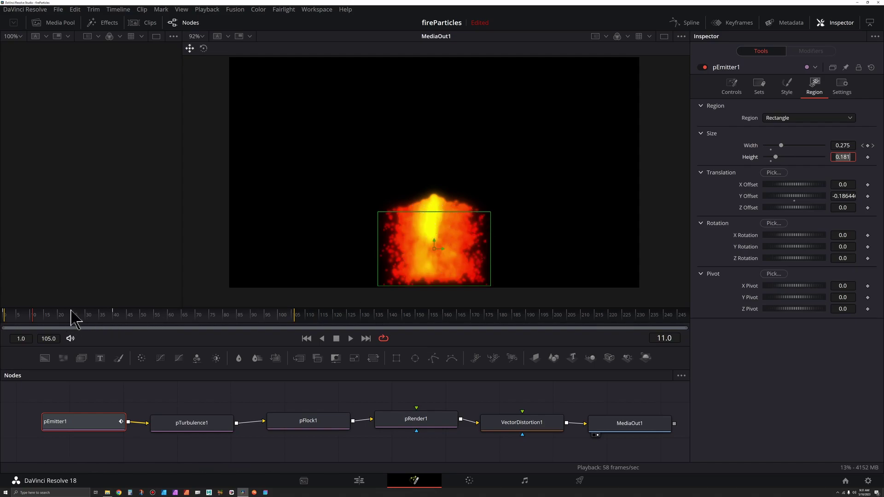
{"action": "left_click_drag", "start_coordinate": [65, 324], "coordinate": [115, 329]}
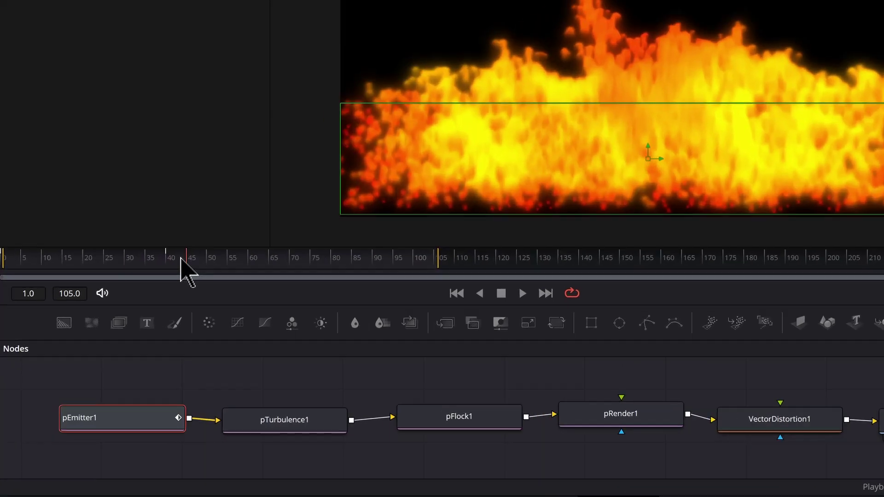
{"action": "key", "text": "Right"}
{"action": "key", "text": "Right"}
{"action": "key", "text": "Right"}
{"action": "key", "text": "Right"}
{"action": "key", "text": "Right"}
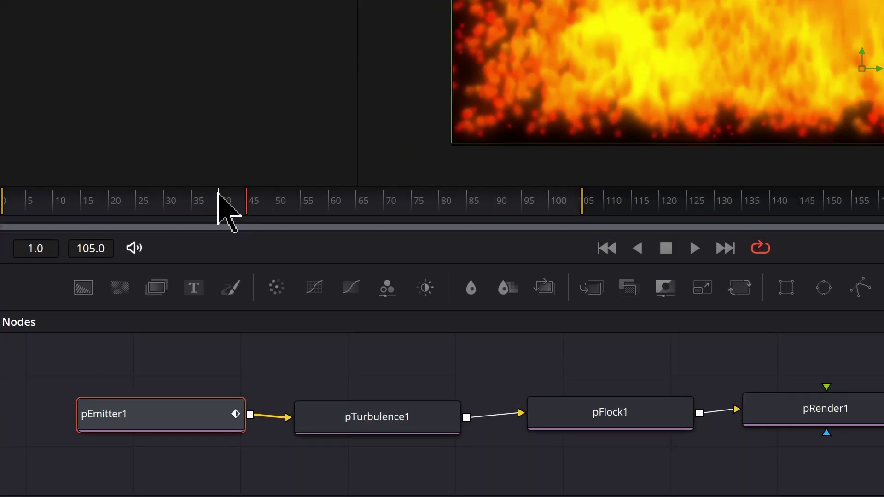
{"action": "key", "text": "Left"}
{"action": "key", "text": "Left"}
{"action": "key", "text": "Left"}
{"action": "key", "text": "Left"}
{"action": "key", "text": "Left"}
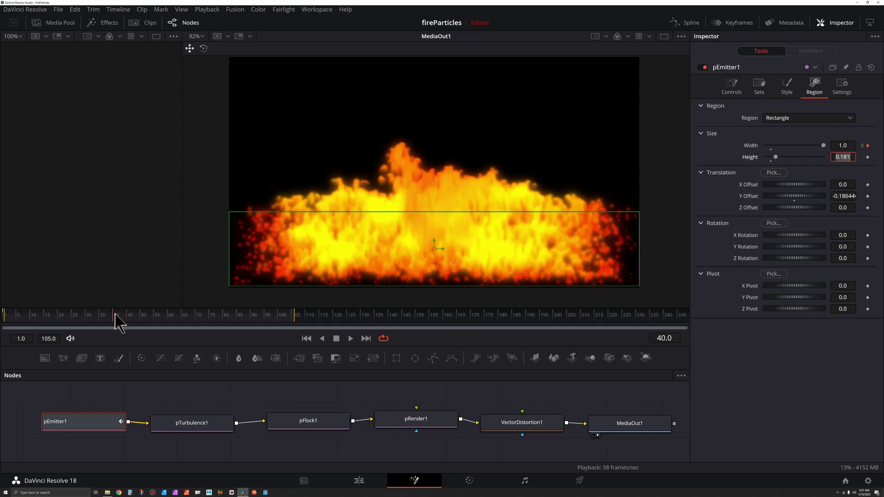
{"action": "left_click", "coordinate": [735, 87]}
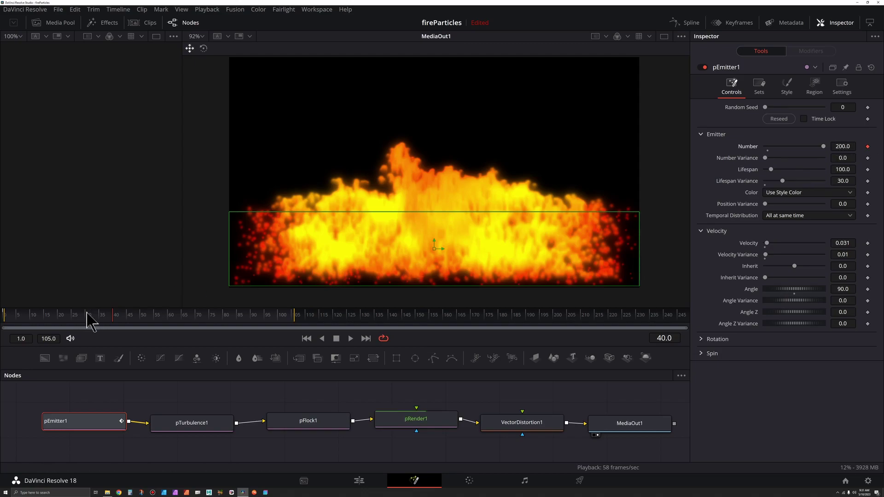
{"action": "left_click_drag", "start_coordinate": [89, 315], "coordinate": [5, 329]}
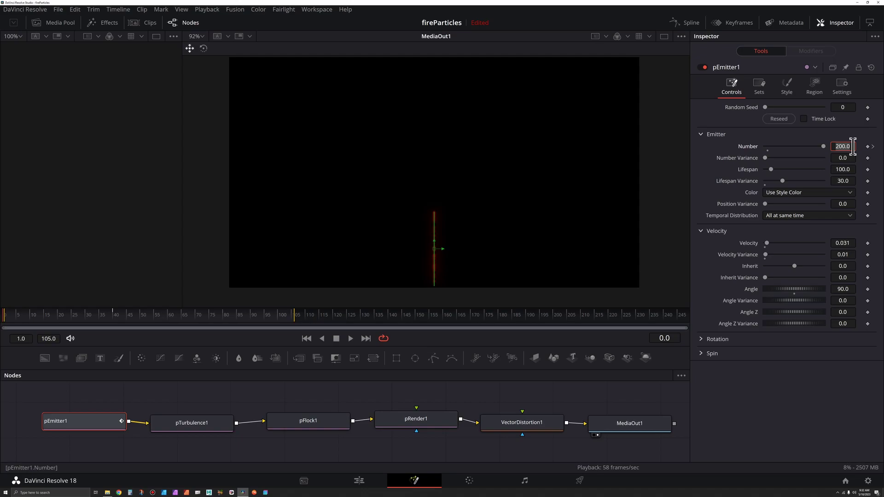
{"action": "key", "text": "Tab"}
{"action": "key", "text": "space"}
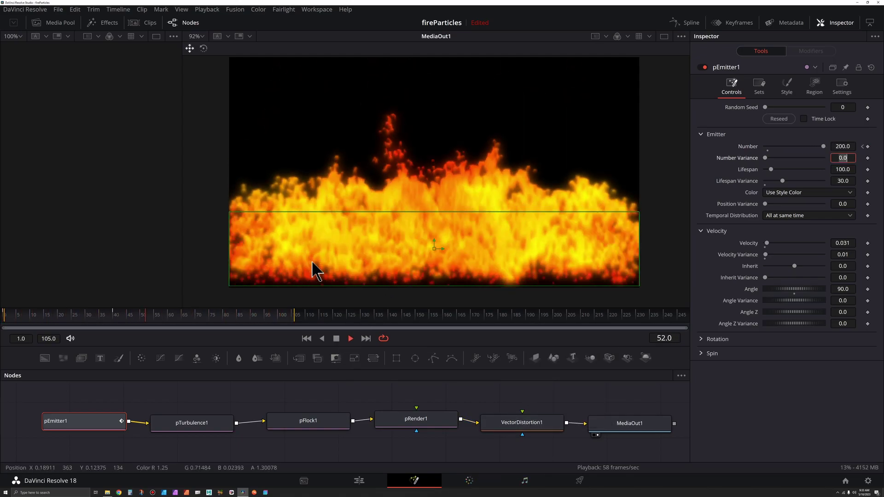
{"action": "left_click", "coordinate": [336, 338]}
{"action": "left_click", "coordinate": [217, 315]}
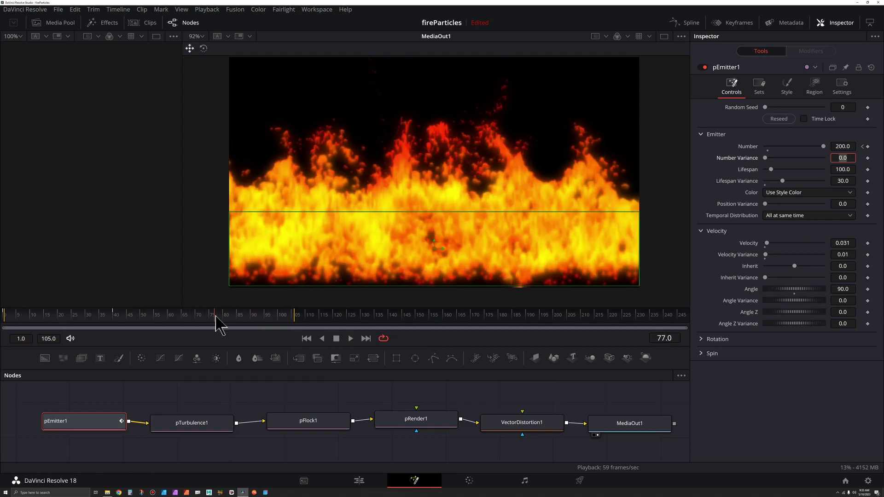
{"action": "left_click", "coordinate": [213, 316]}
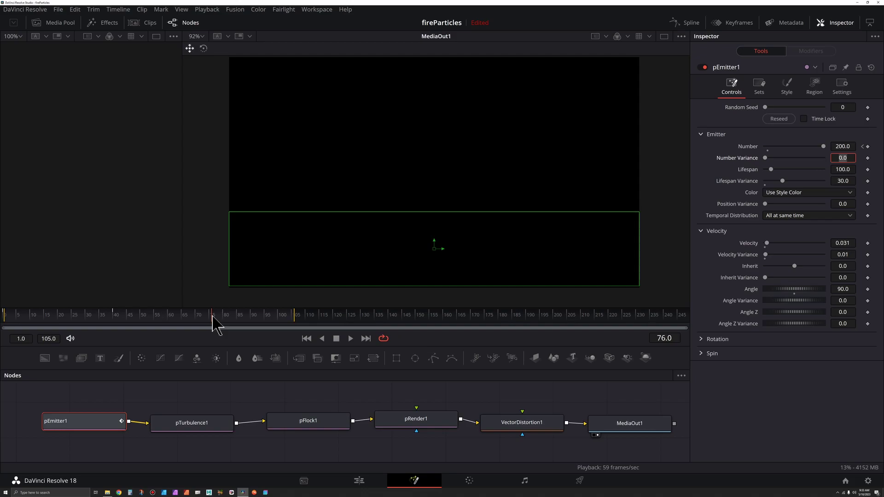
{"action": "left_click", "coordinate": [211, 315]}
{"action": "left_click", "coordinate": [213, 316]}
{"action": "left_click_drag", "start_coordinate": [215, 316], "coordinate": [365, 314]}
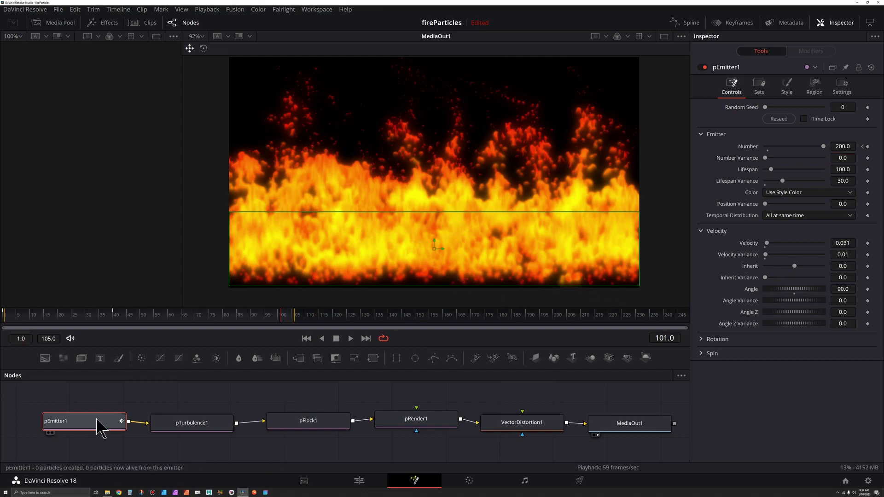
Step: Set pEmitter1's Fade In to 0.144 and save the composition
{"action": "left_click_drag", "start_coordinate": [94, 435], "coordinate": [96, 427]}
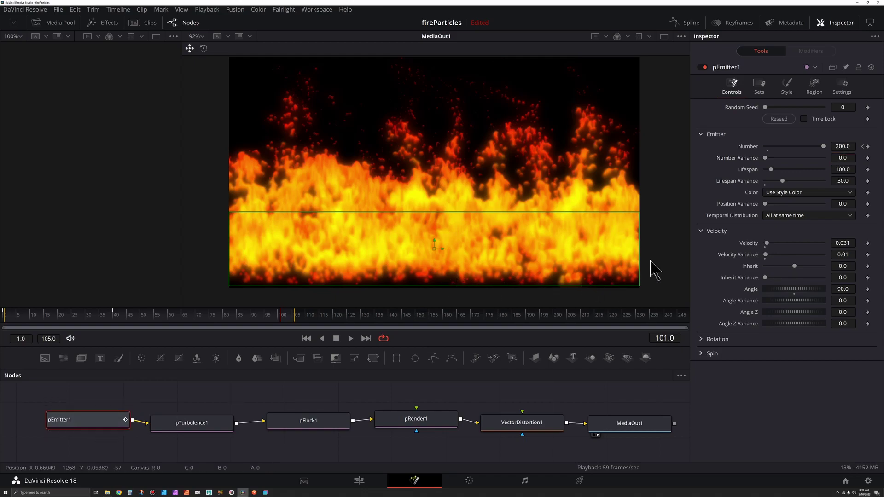
{"action": "left_click", "coordinate": [786, 87]}
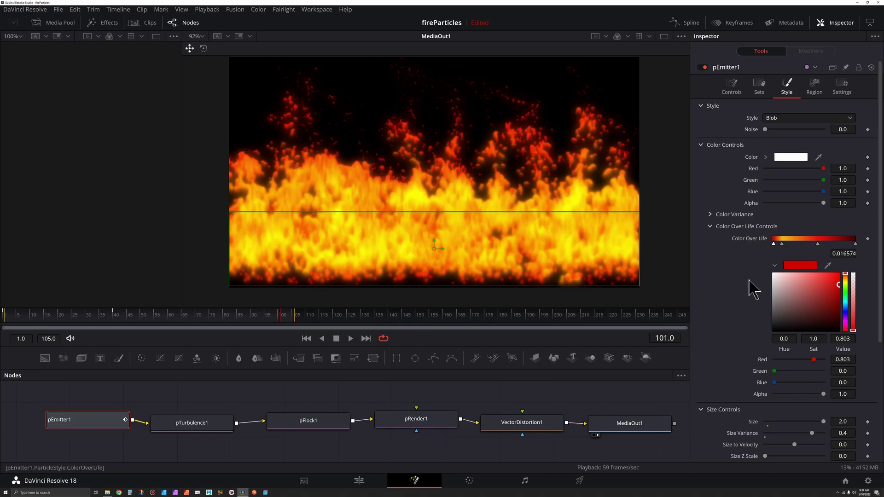
{"action": "scroll", "coordinate": [750, 288], "scroll_direction": "down", "scroll_amount": 5}
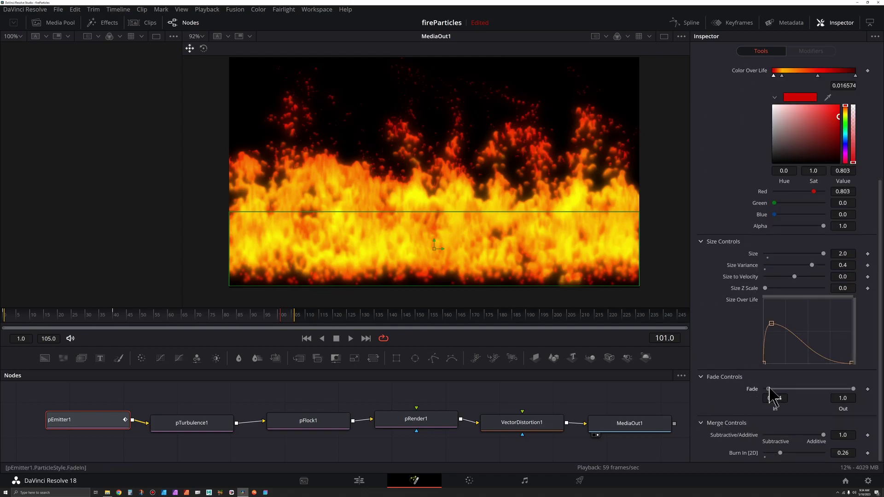
{"action": "left_click_drag", "start_coordinate": [770, 389], "coordinate": [777, 389]}
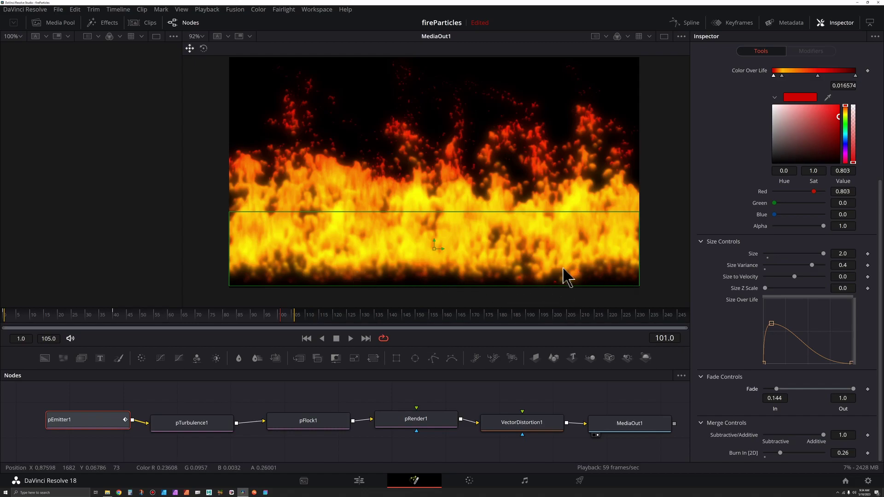
{"action": "key", "text": "ctrl+s"}
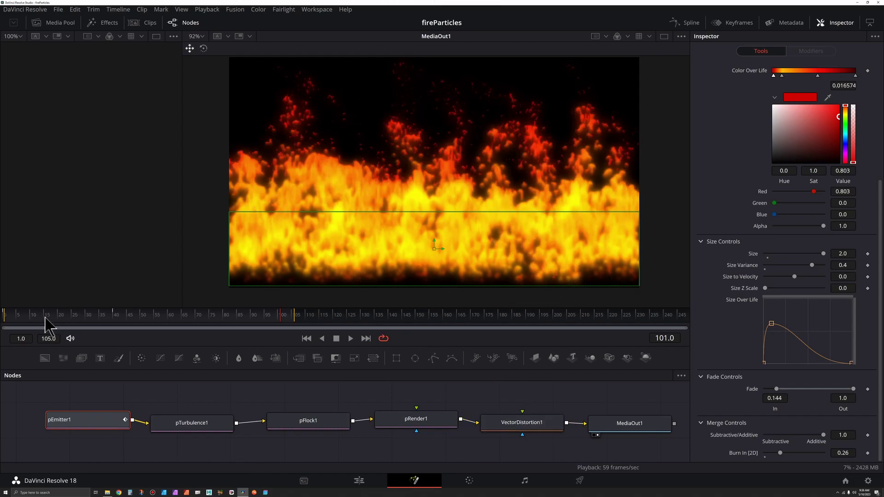
Step: Keyframe particle Number at 200 on frame 125 and 0 on frame 126, then play
{"action": "left_click_drag", "start_coordinate": [10, 322], "coordinate": [384, 343]}
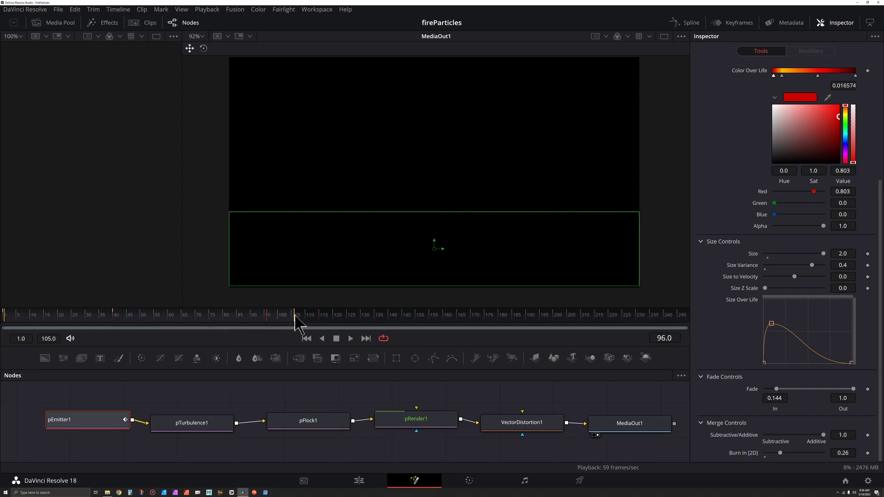
{"action": "left_click_drag", "start_coordinate": [295, 322], "coordinate": [345, 324]}
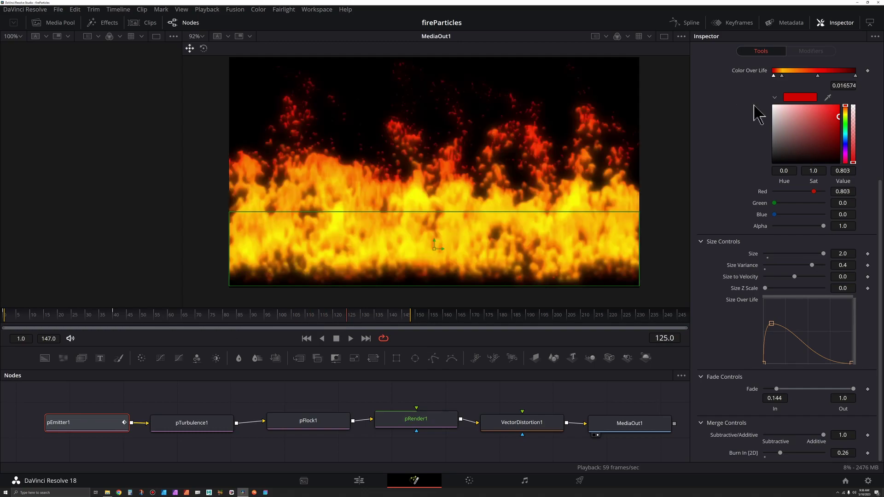
{"action": "scroll", "coordinate": [874, 159], "scroll_direction": "up", "scroll_amount": 4}
{"action": "scroll", "coordinate": [873, 157], "scroll_direction": "up", "scroll_amount": 3}
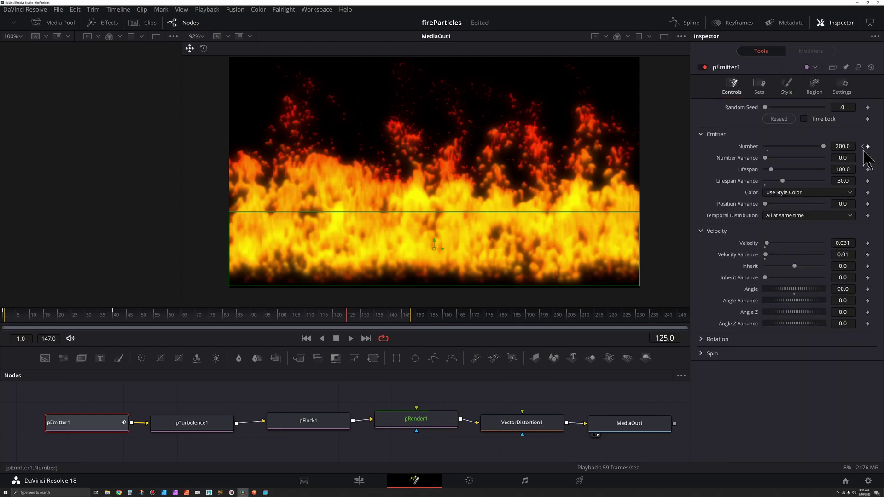
{"action": "left_click", "coordinate": [867, 147]}
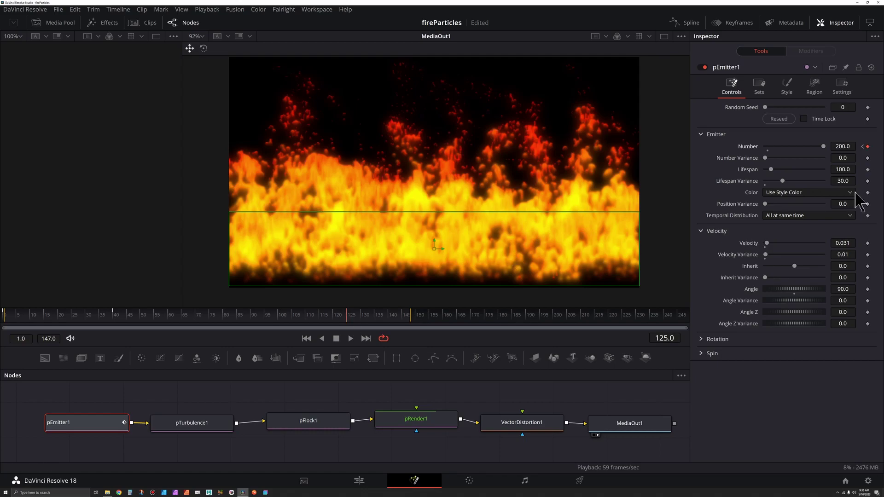
{"action": "key", "text": "Right"}
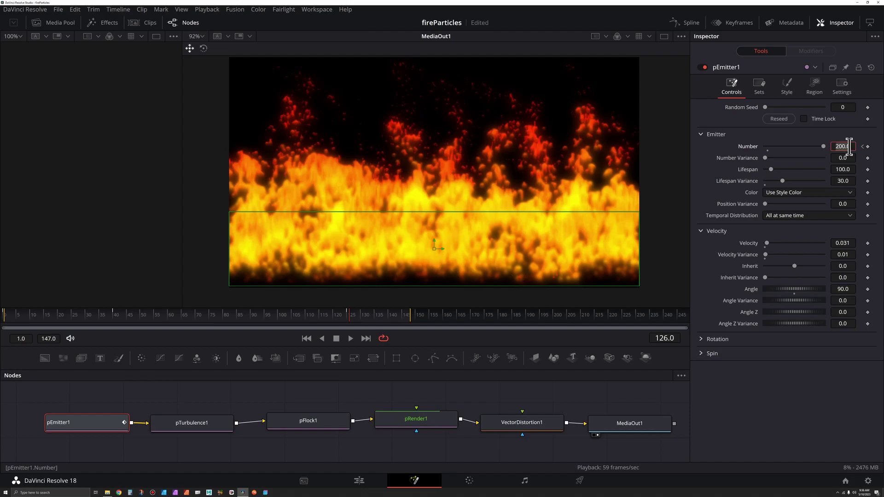
{"action": "type", "text": "0"}
{"action": "key", "text": "Tab"}
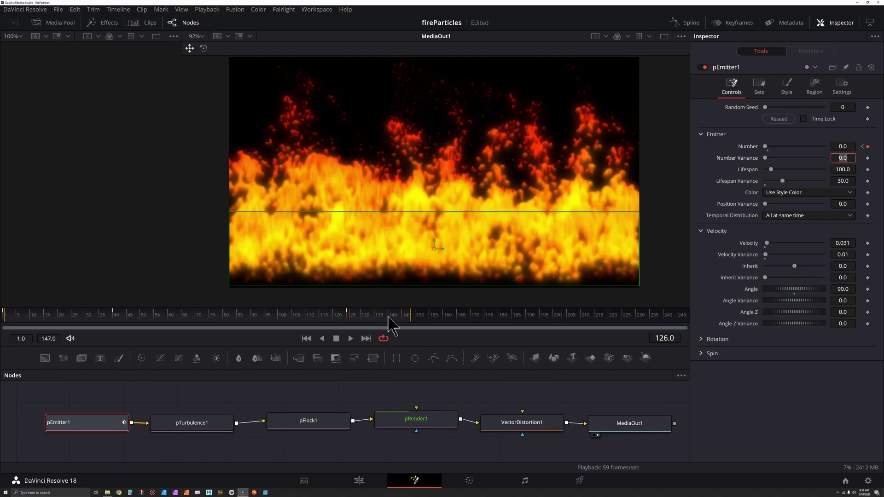
{"action": "left_click", "coordinate": [430, 405]}
{"action": "key", "text": "space"}
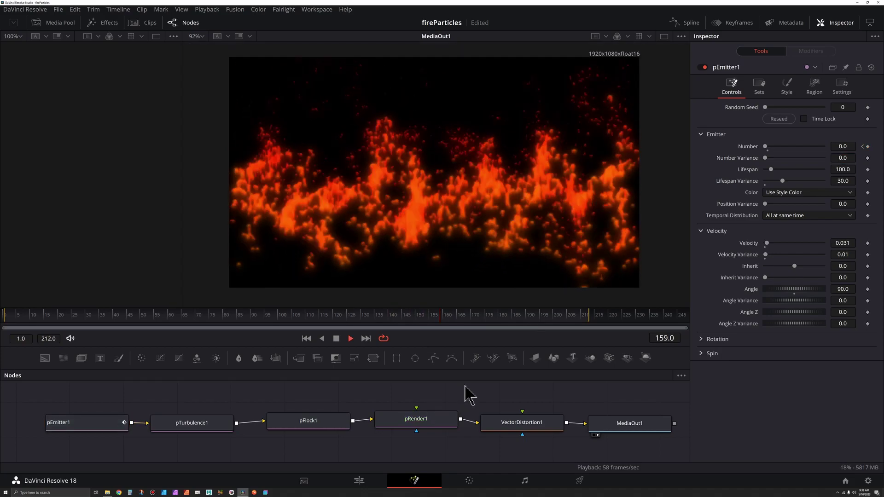